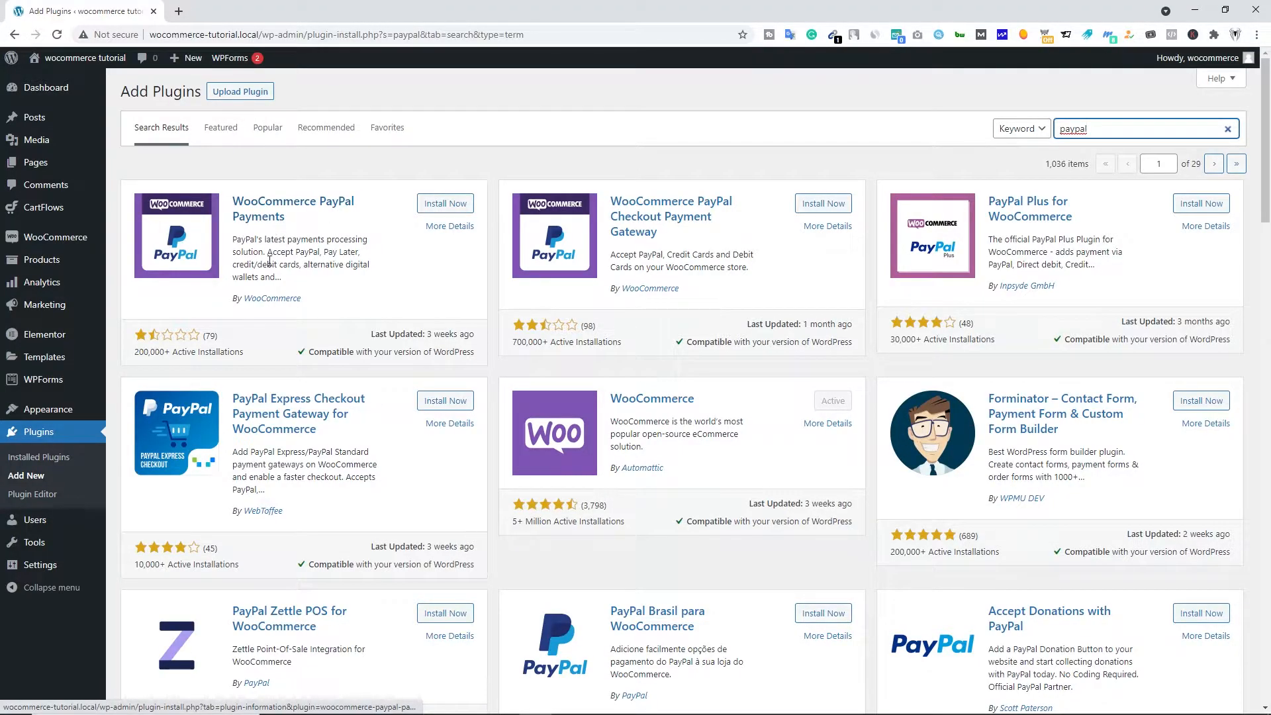
# - Install and activate the WooCommerce PayPal Payments plugin
pyautogui.click(445, 205)
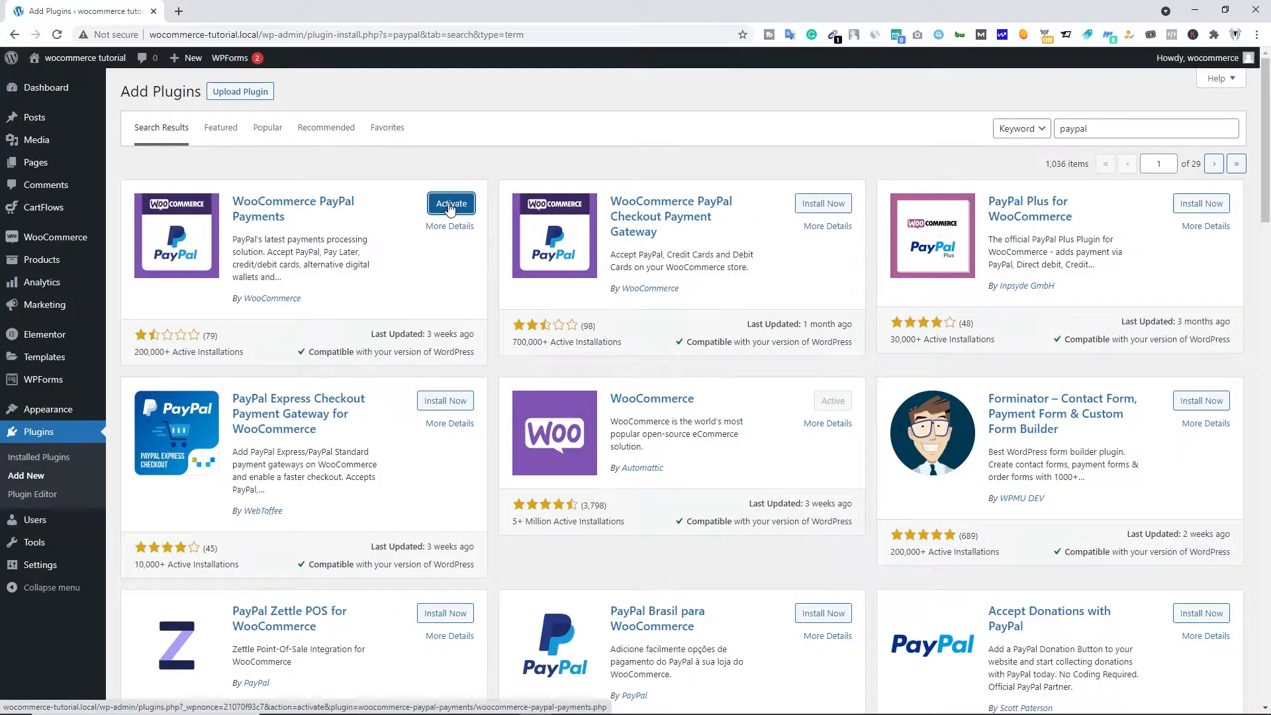
pyautogui.click(448, 205)
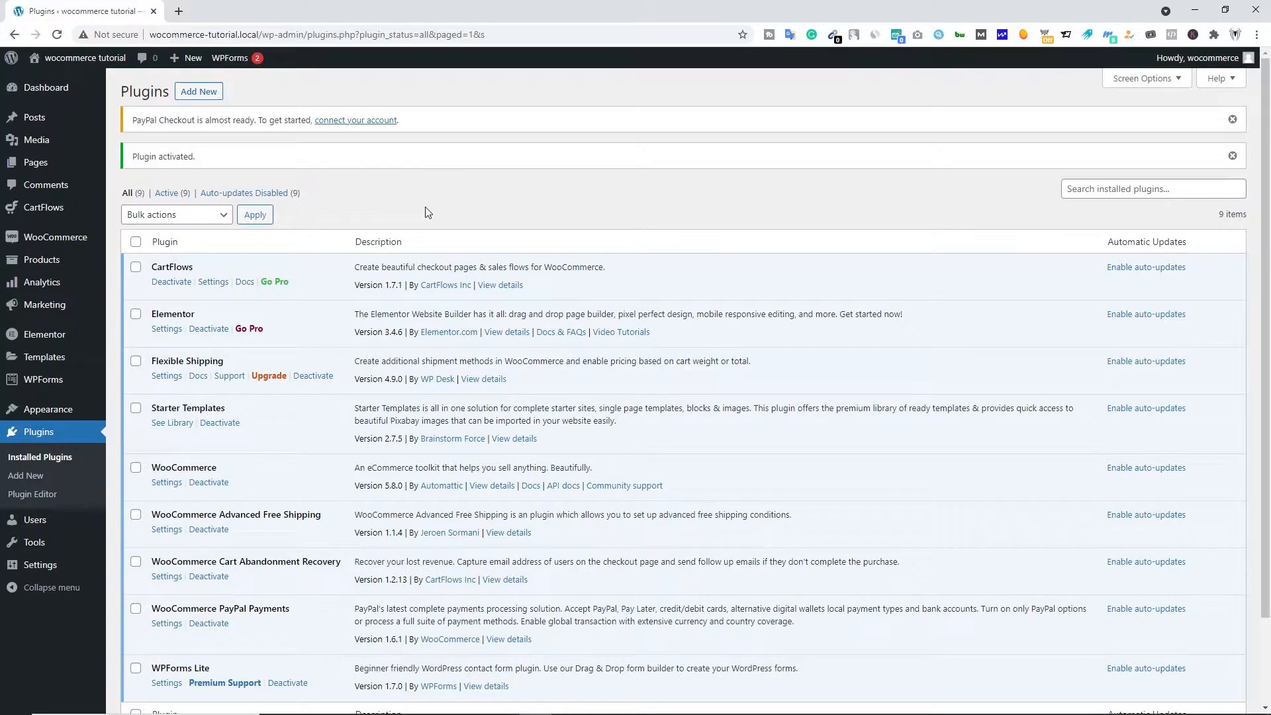
# - Open the setup of the PayPal method in the WooCommerce payment settings and switch it to manual credential input
pyautogui.moveTo(64, 245)
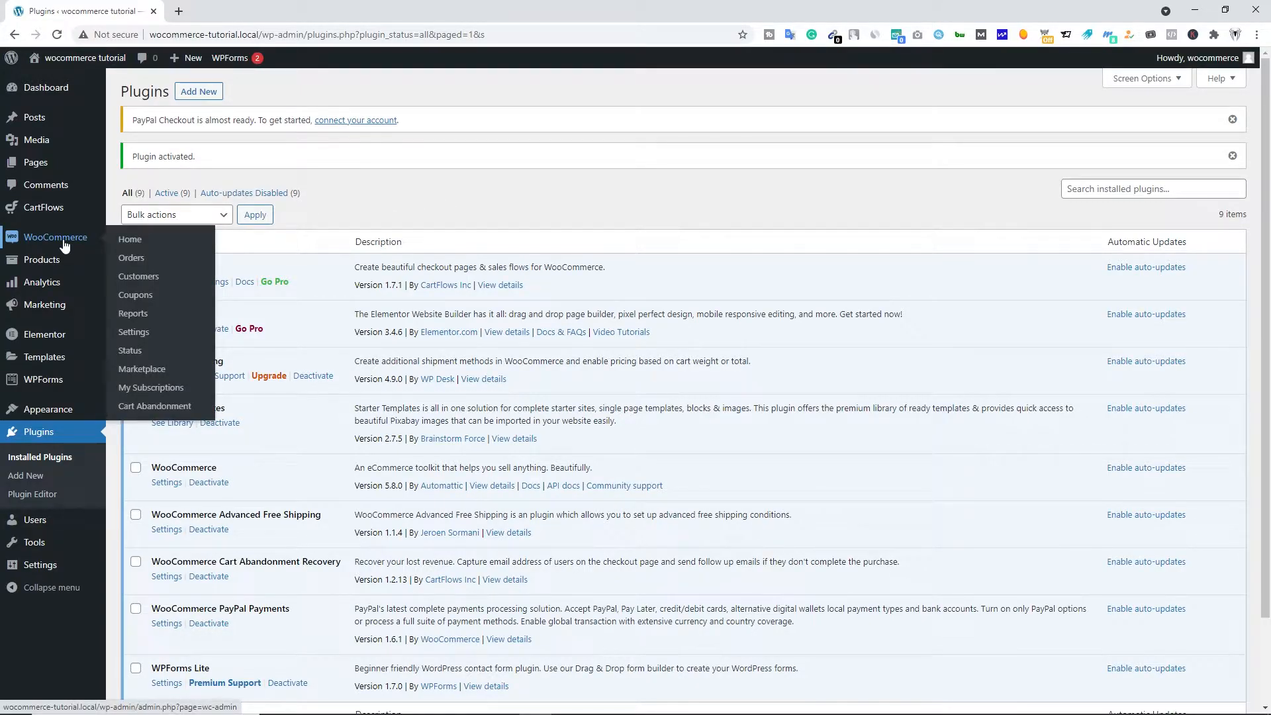
pyautogui.click(134, 332)
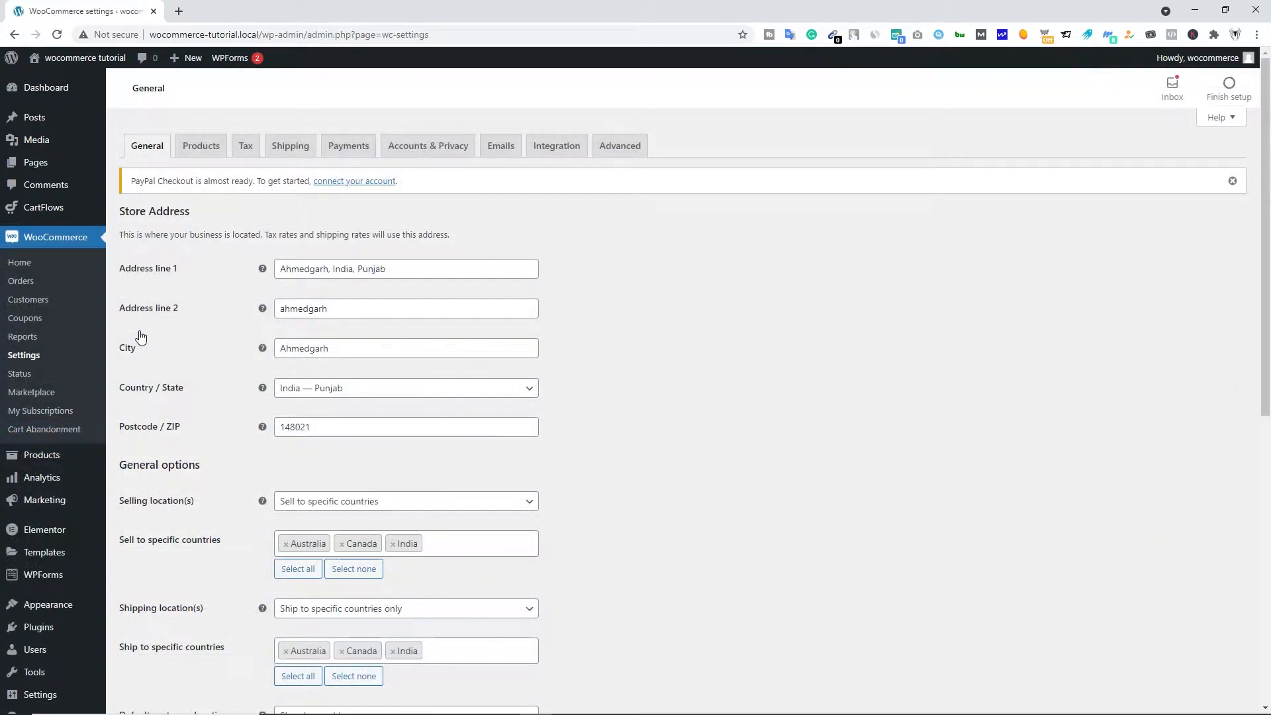
pyautogui.click(336, 154)
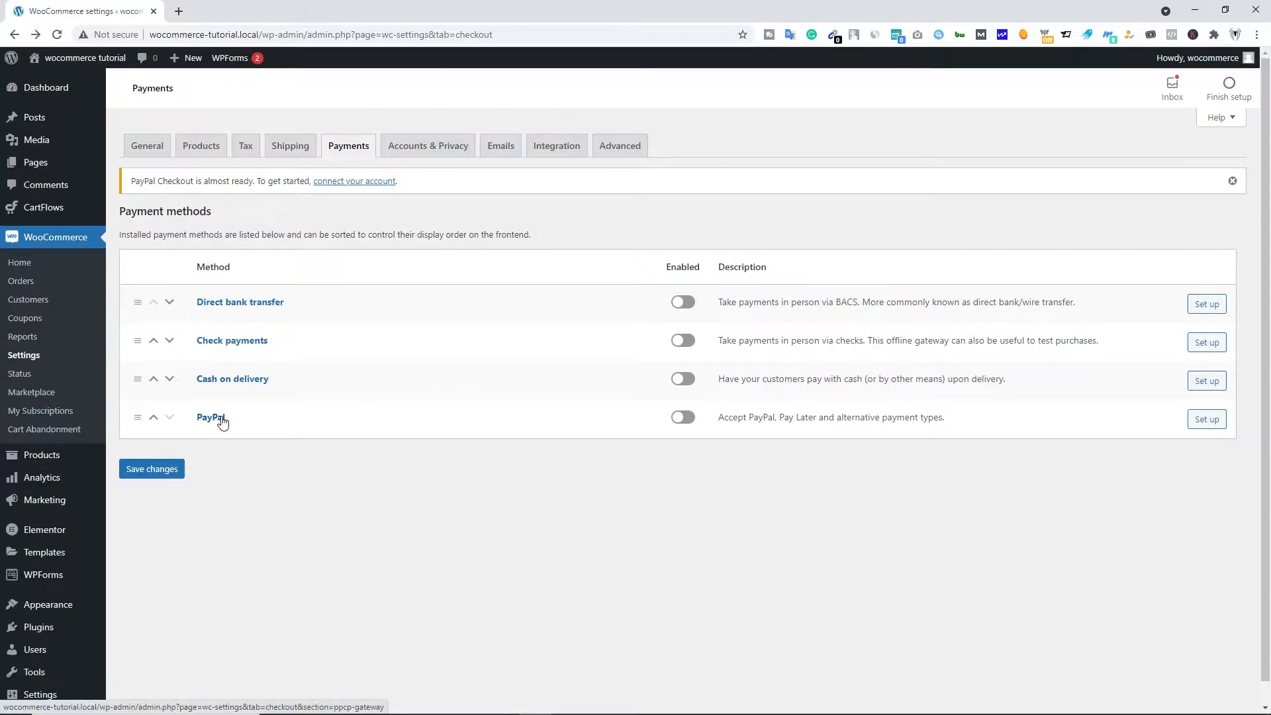
pyautogui.click(1210, 427)
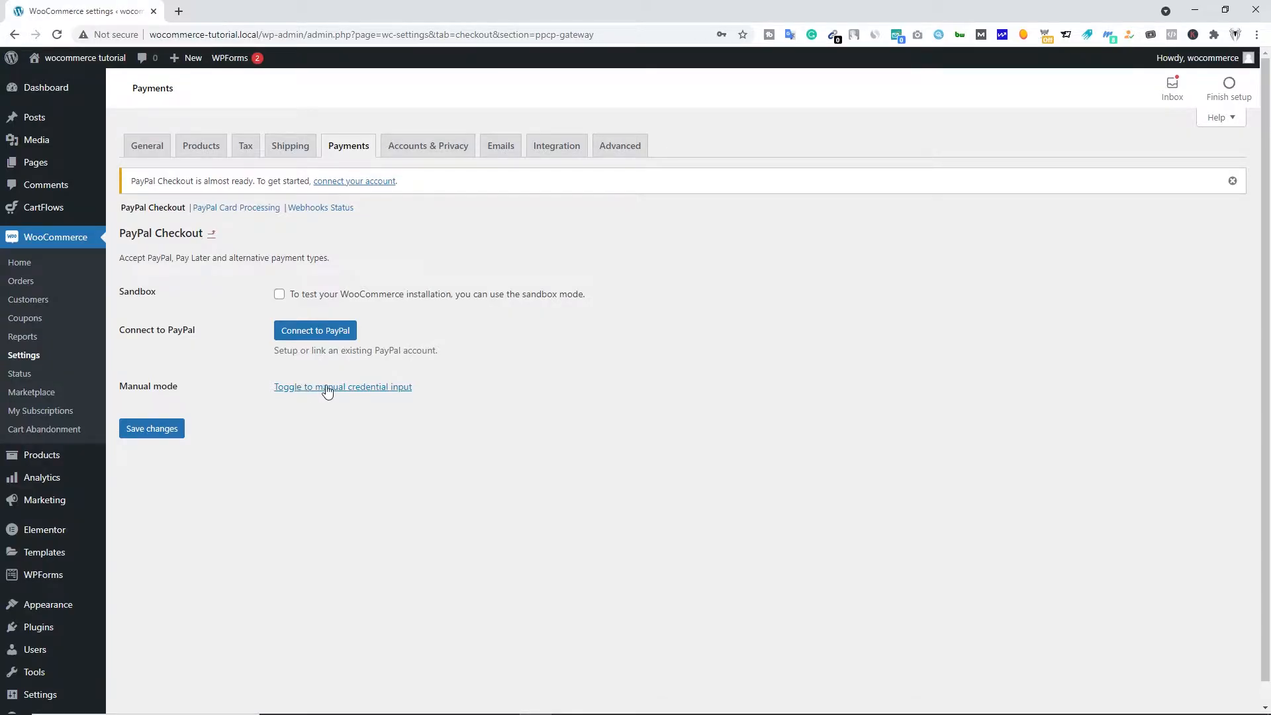
pyautogui.click(350, 392)
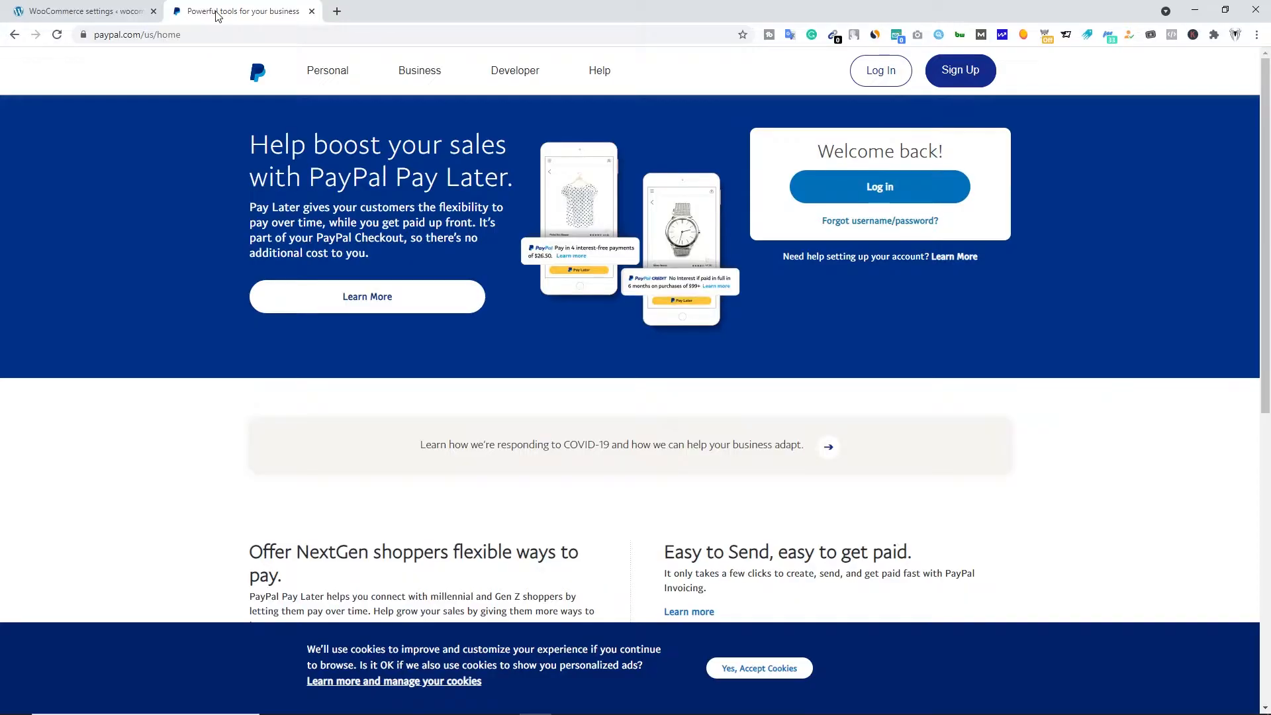
# - Look at the PayPal sign-up form for a business account and go back
pyautogui.click(965, 74)
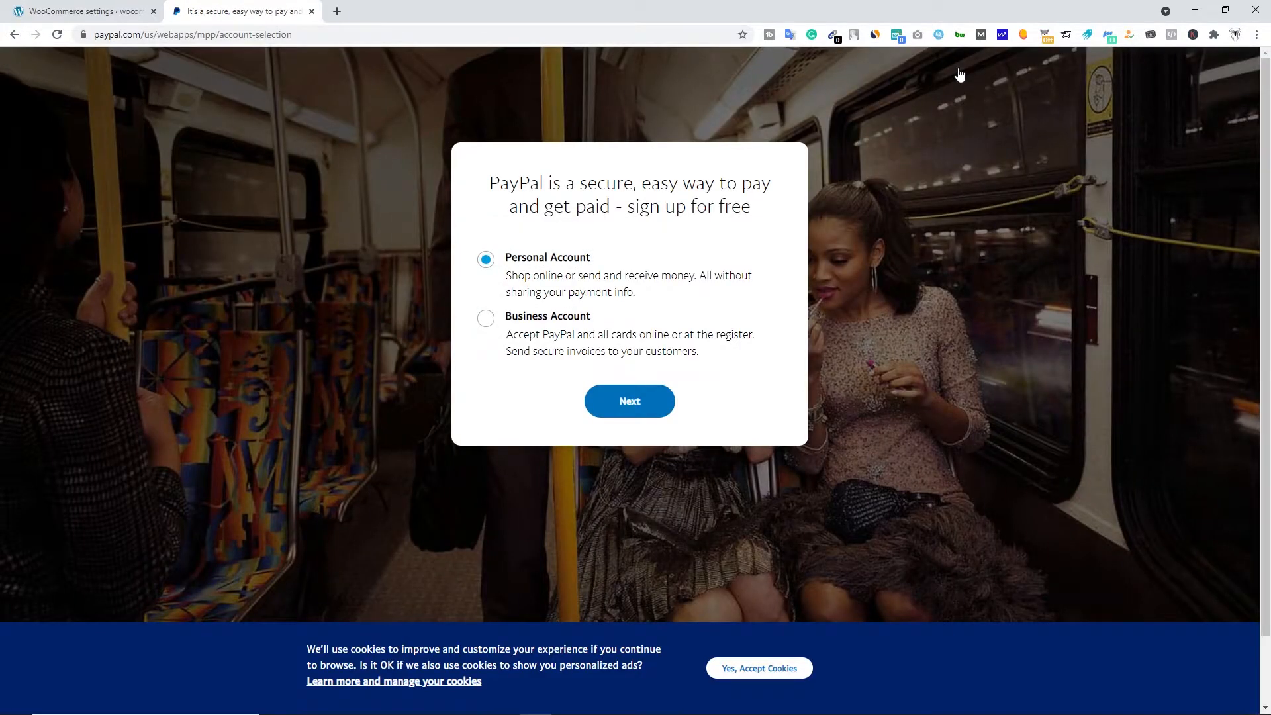
pyautogui.click(548, 319)
pyautogui.click(626, 402)
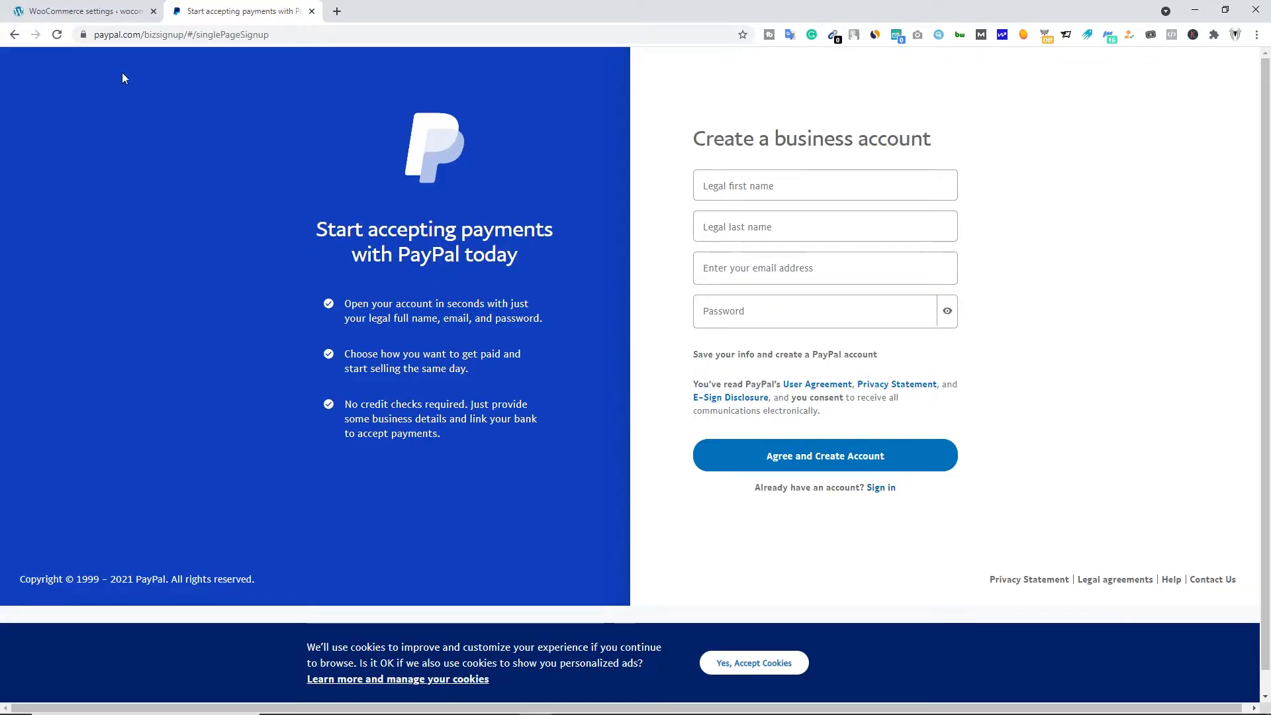
pyautogui.click(14, 34)
# - Log in to the existing PayPal business account with the saved credentials
pyautogui.click(885, 76)
pyautogui.click(633, 310)
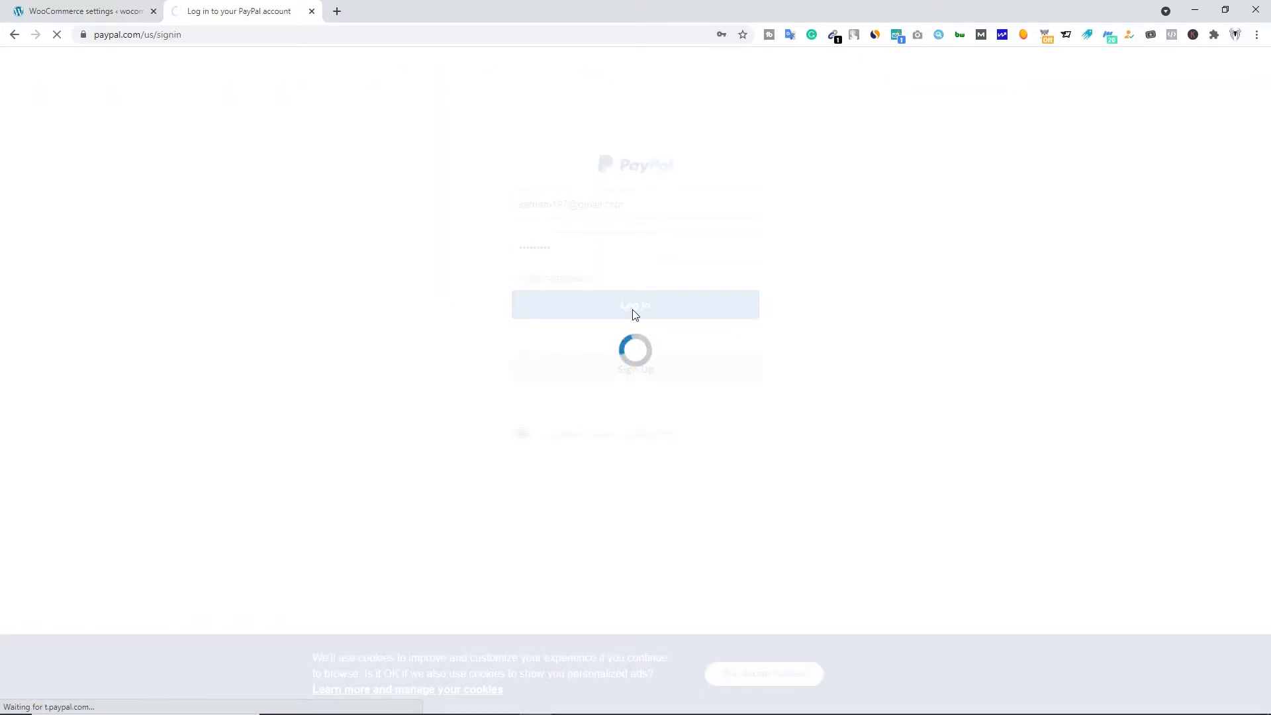
pyautogui.click(904, 74)
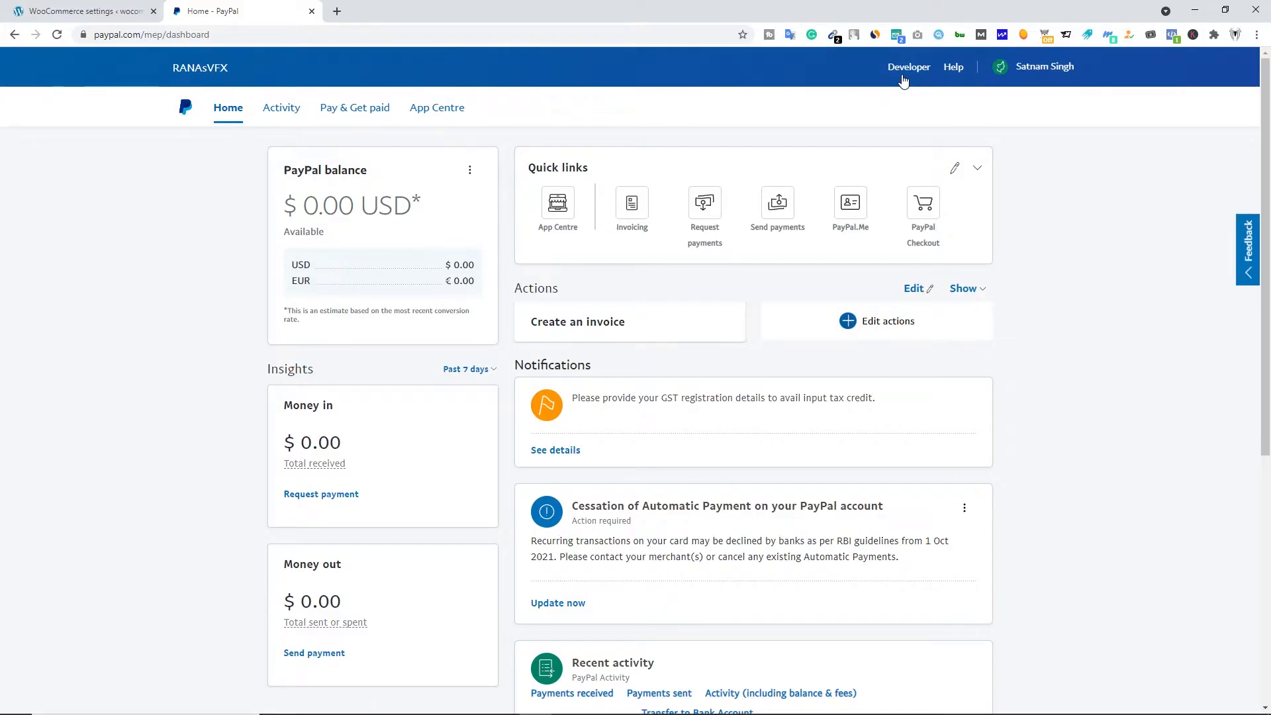
# - Open the business information in the PayPal account settings and copy the PayPal Merchant ID
pyautogui.click(1037, 71)
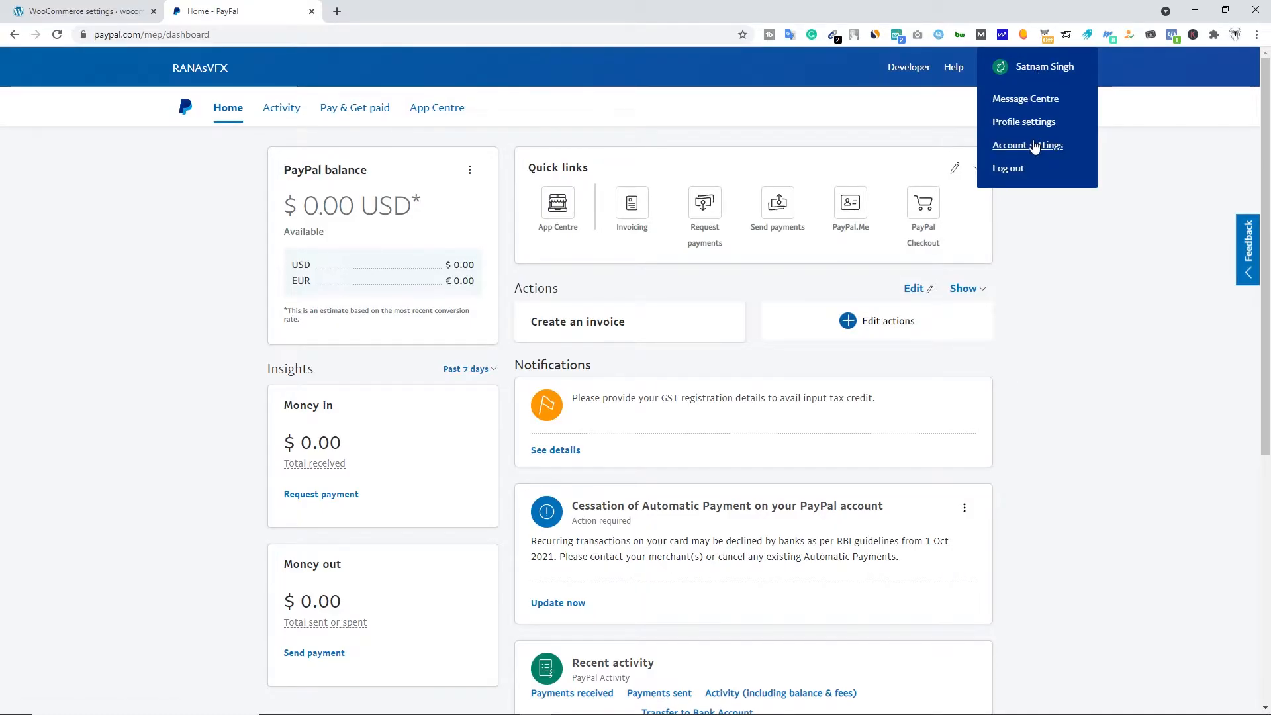
pyautogui.click(1037, 146)
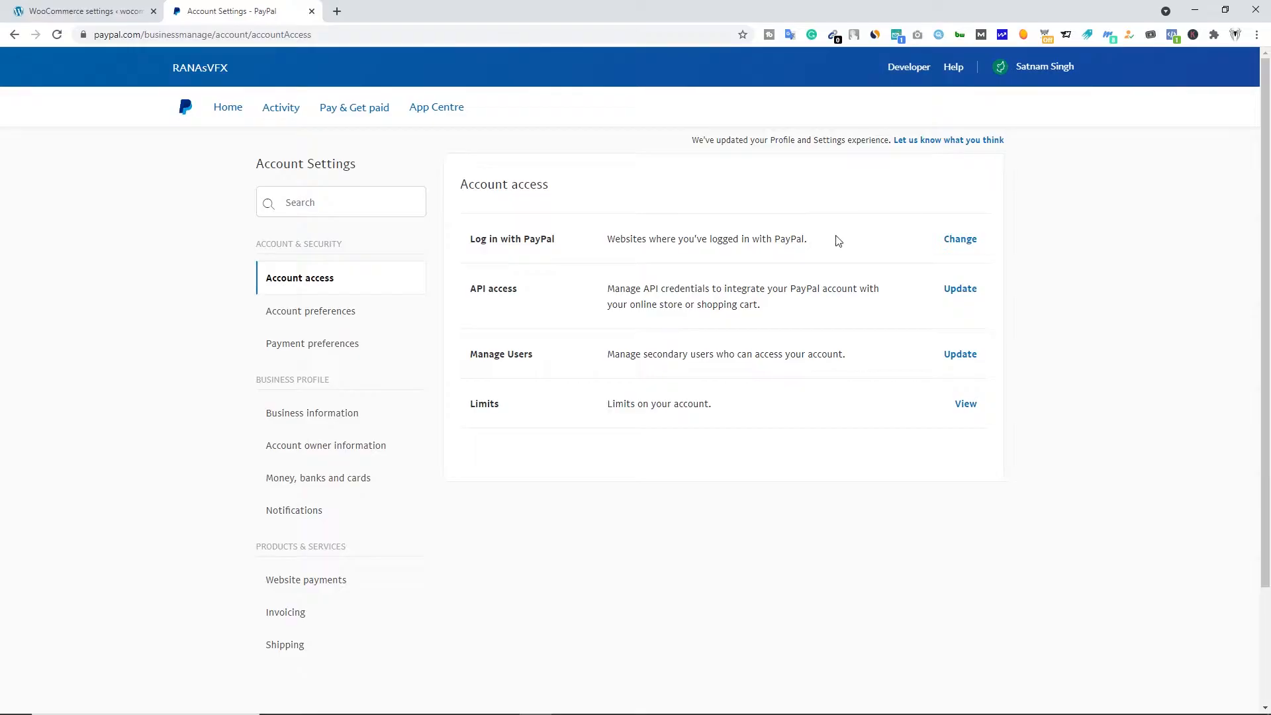
pyautogui.click(327, 417)
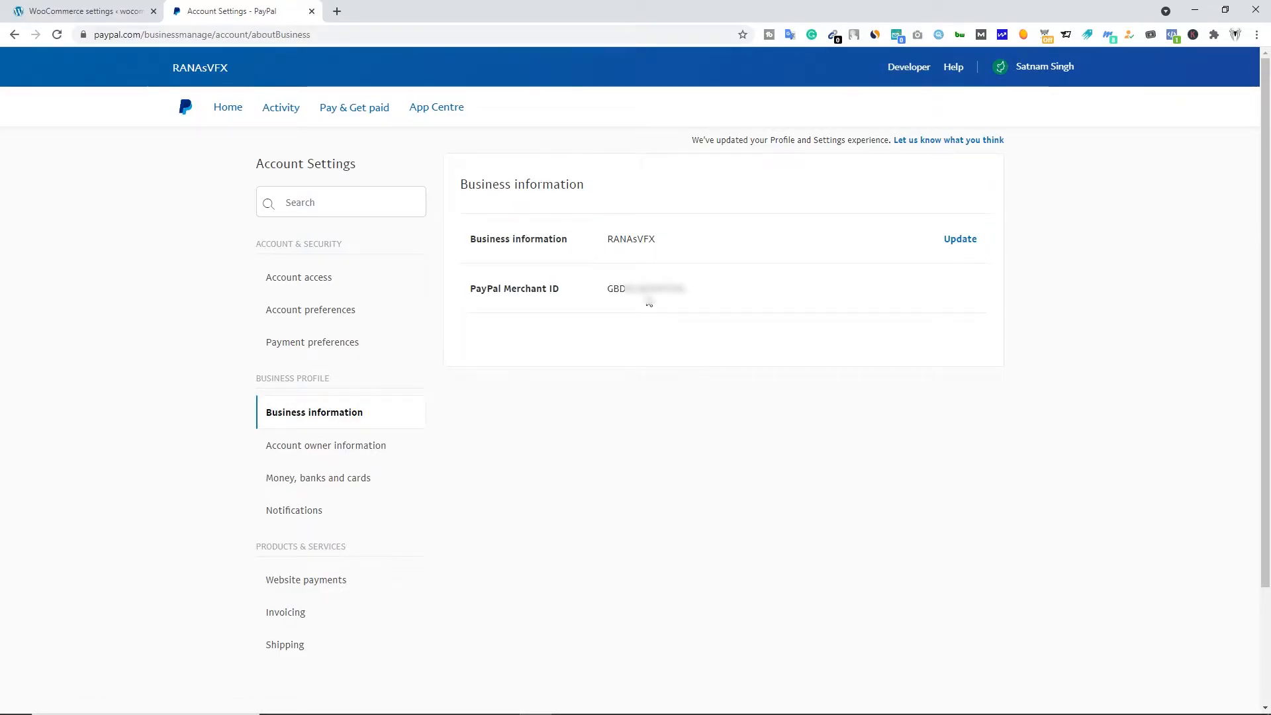
pyautogui.moveTo(686, 289); pyautogui.dragTo(606, 288)
pyautogui.rightClick(621, 292)
pyautogui.click(636, 299)
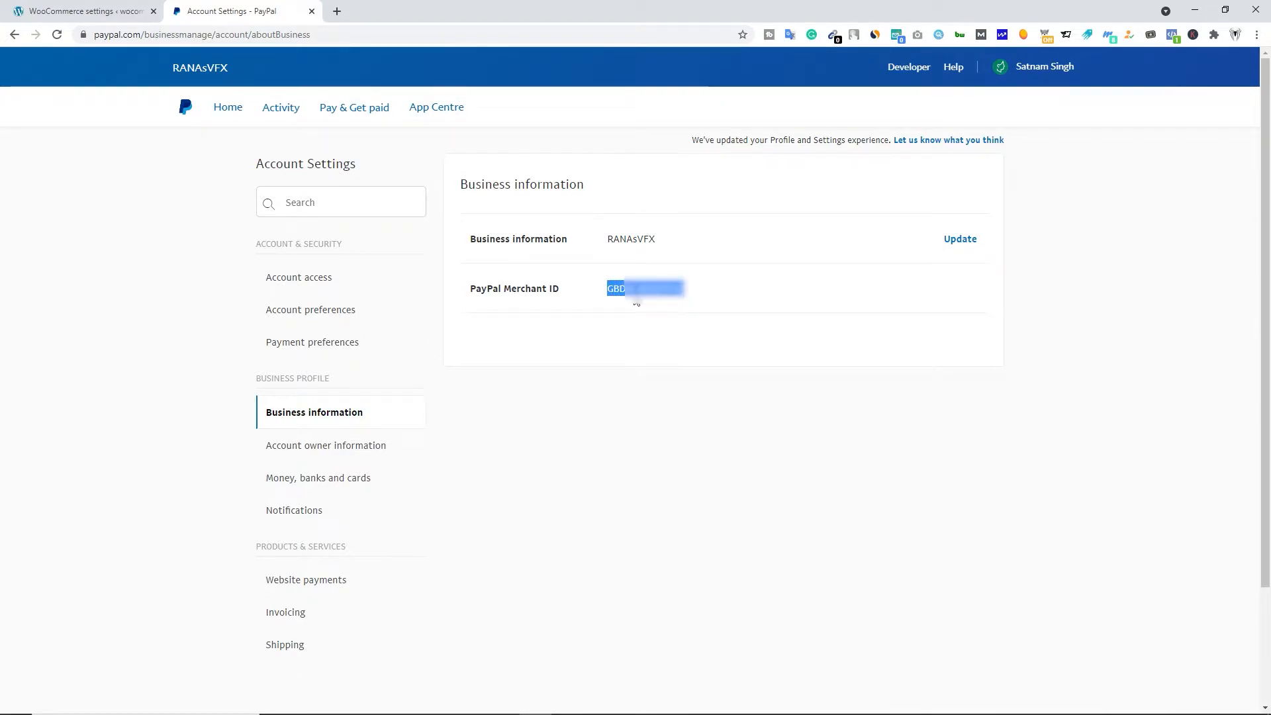
# - In the WooCommerce PayPal Checkout settings, paste the live merchant ID, fill in the account's live email address and focus the Live Client Id field
pyautogui.click(94, 10)
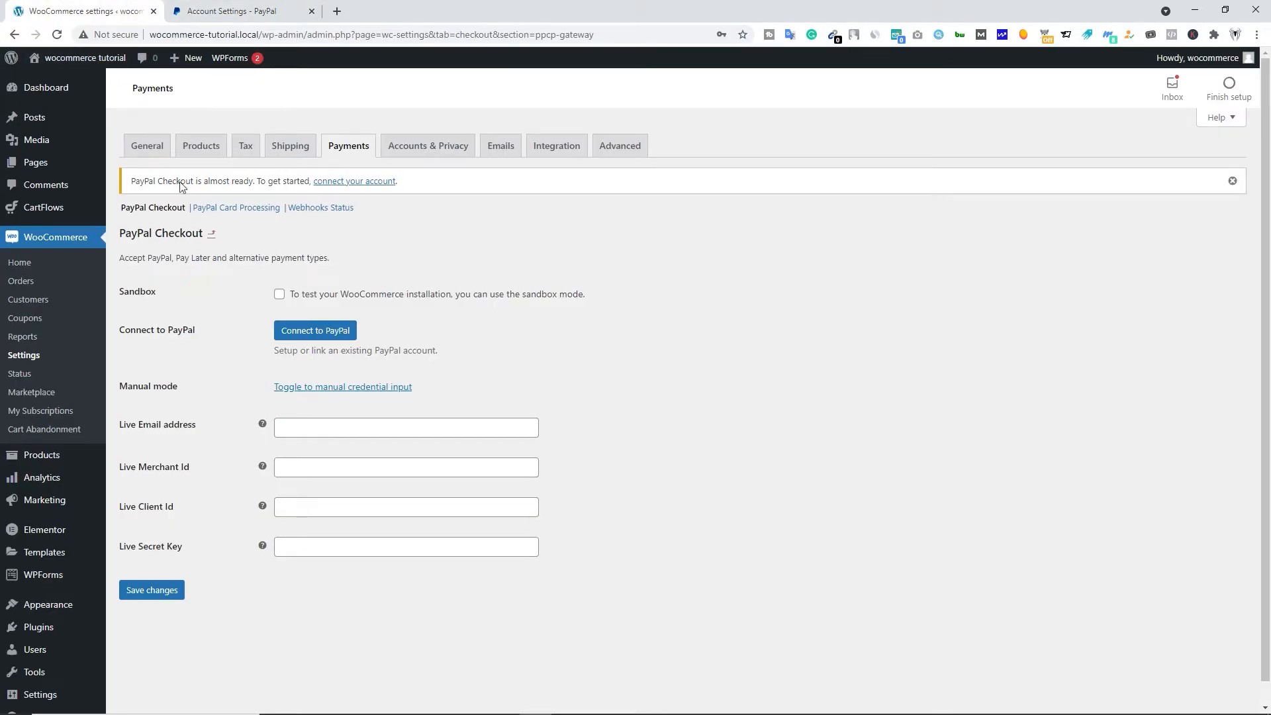
pyautogui.click(343, 472)
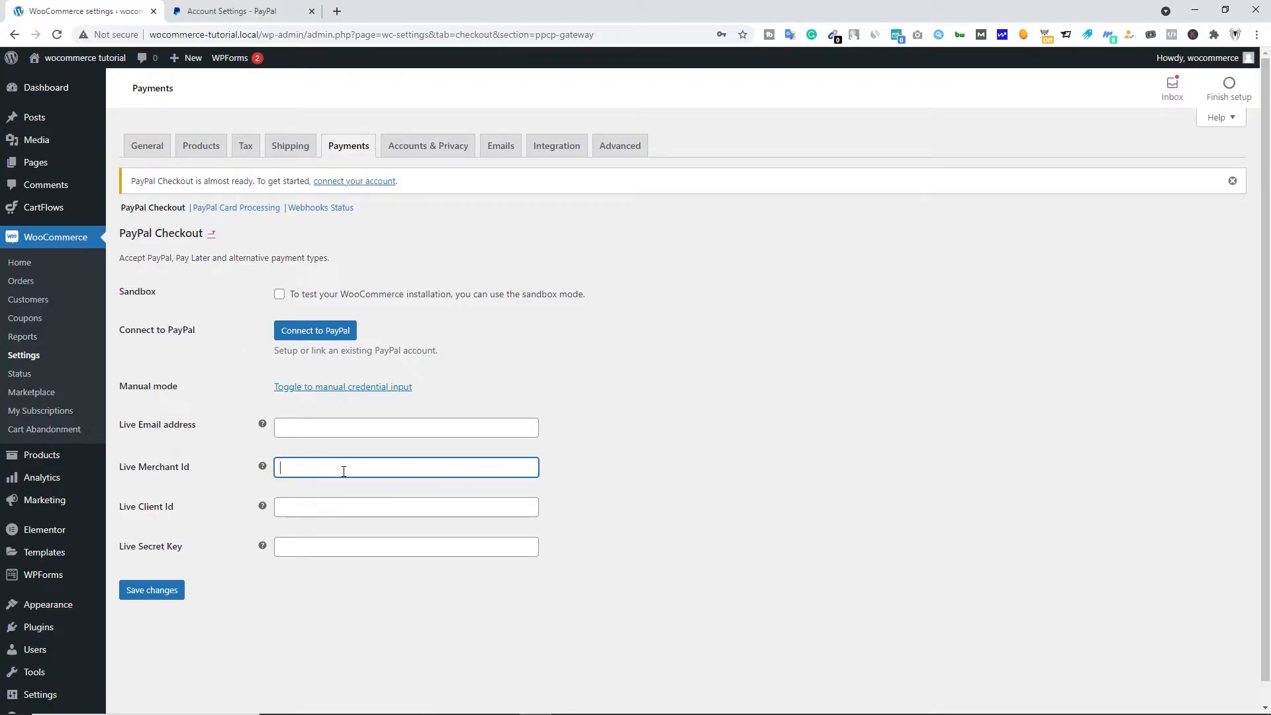
pyautogui.hotkey('ctrl', 'v')
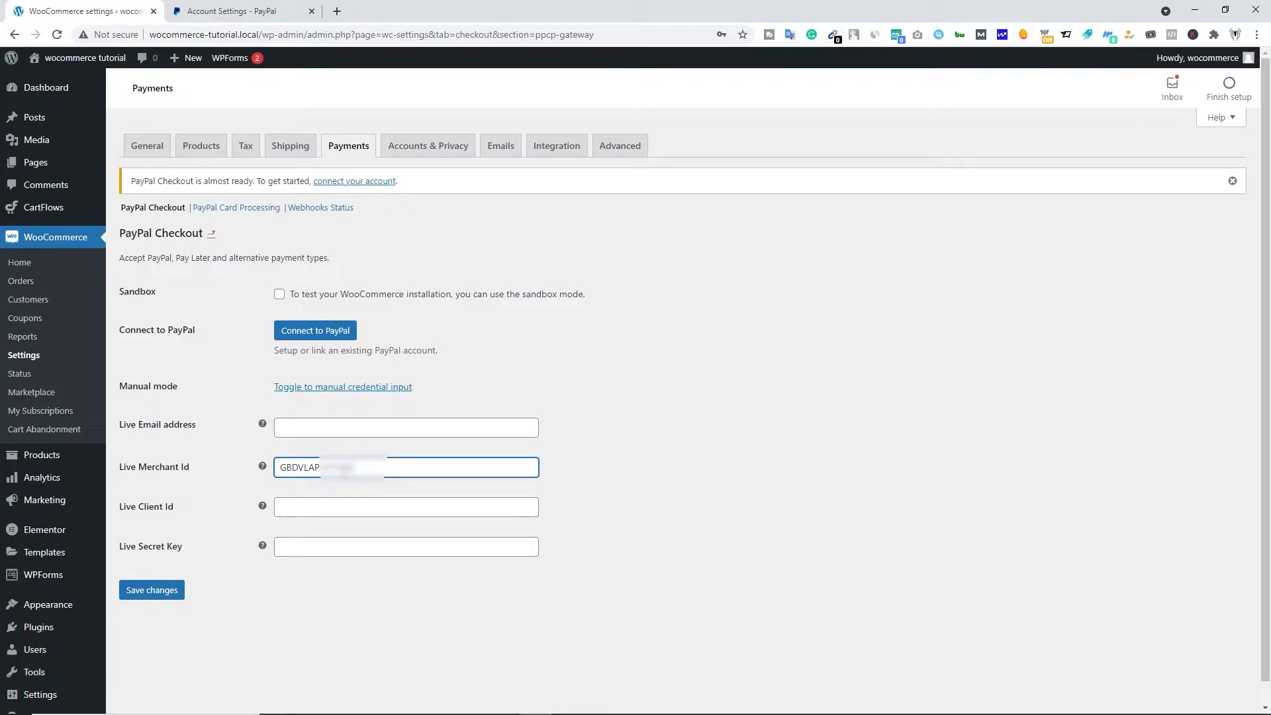
pyautogui.click(306, 427)
pyautogui.hotkey('ctrl', 'v')
pyautogui.click(293, 507)
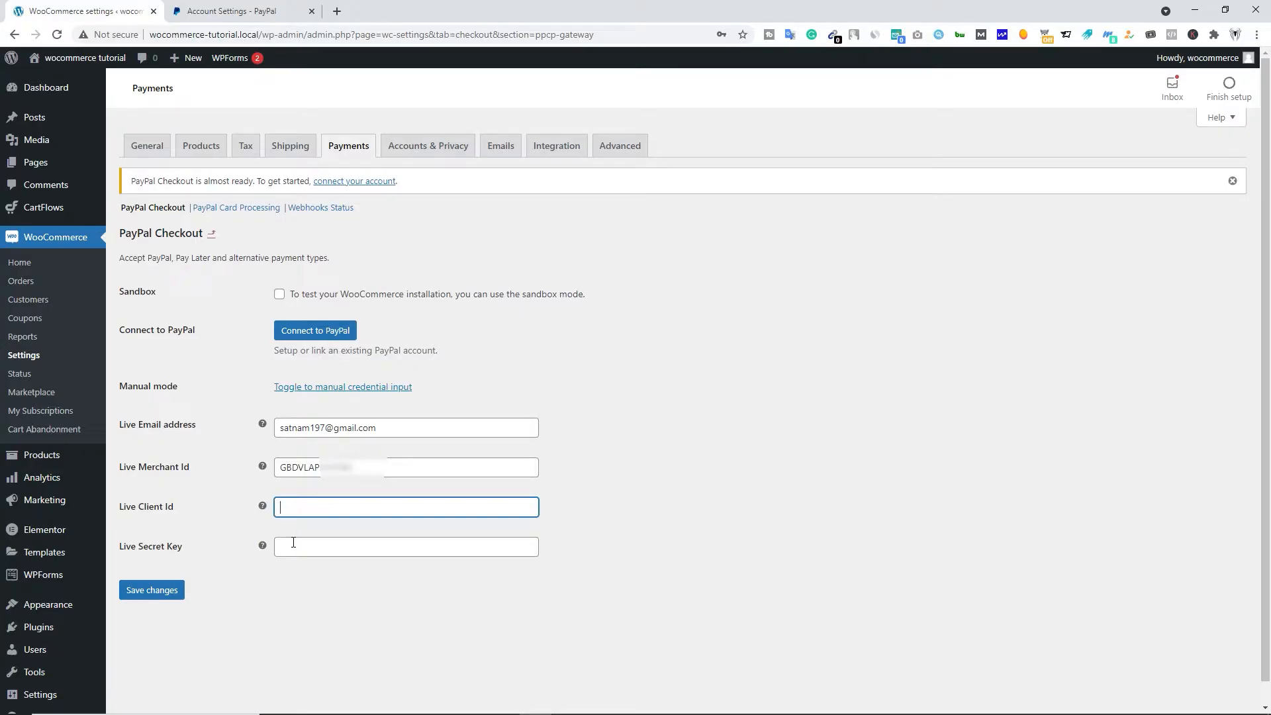
# - Open My Apps & Credentials in the PayPal Developer dashboard and switch it to the Live environment
pyautogui.click(262, 11)
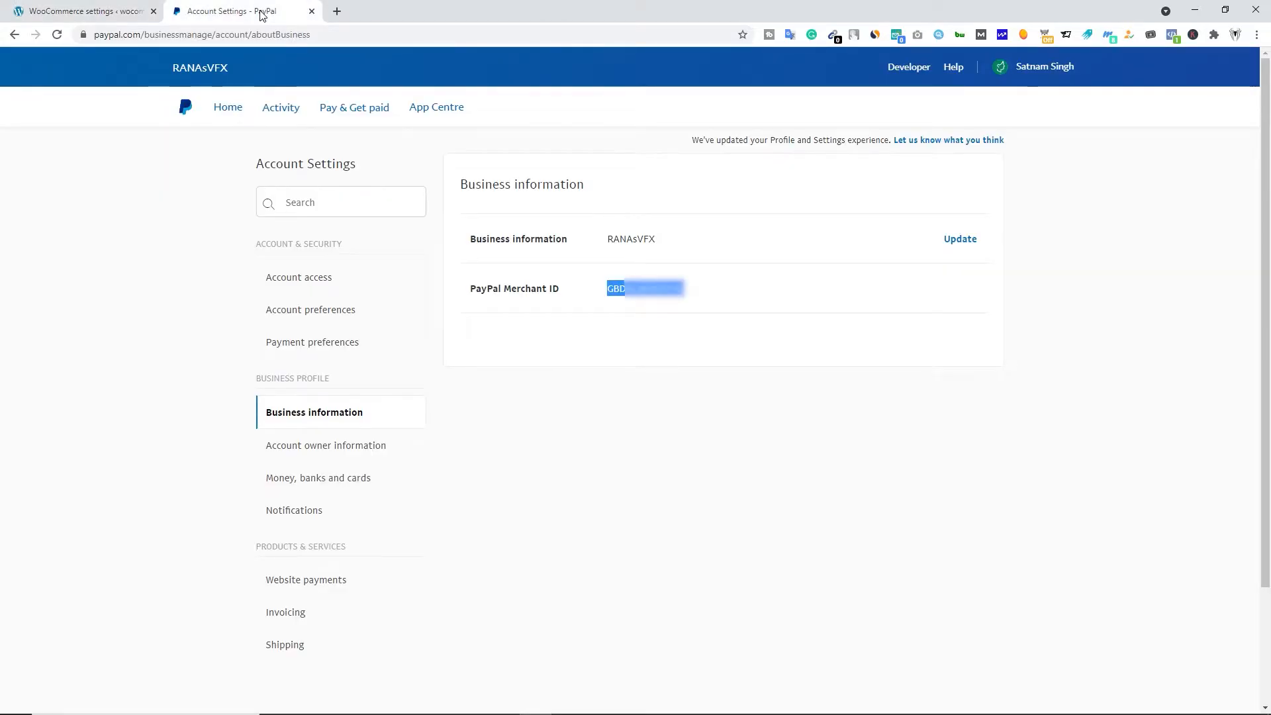
pyautogui.click(917, 75)
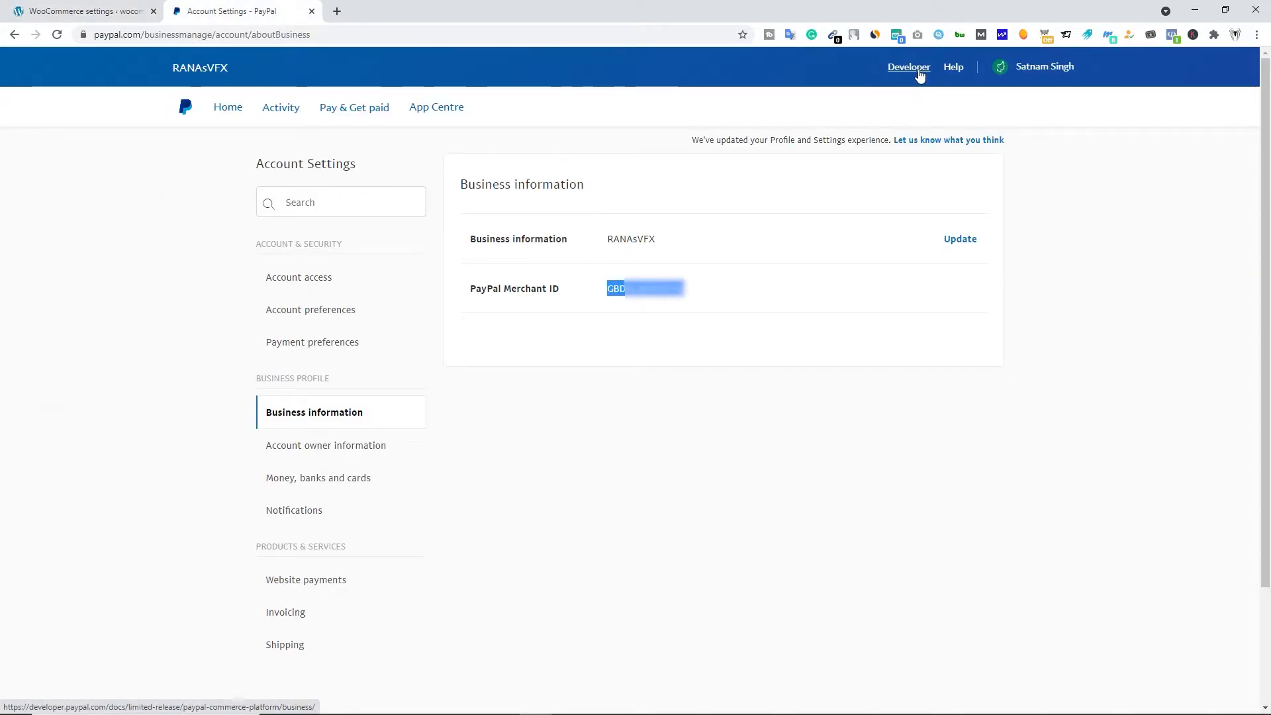
pyautogui.moveTo(1028, 70)
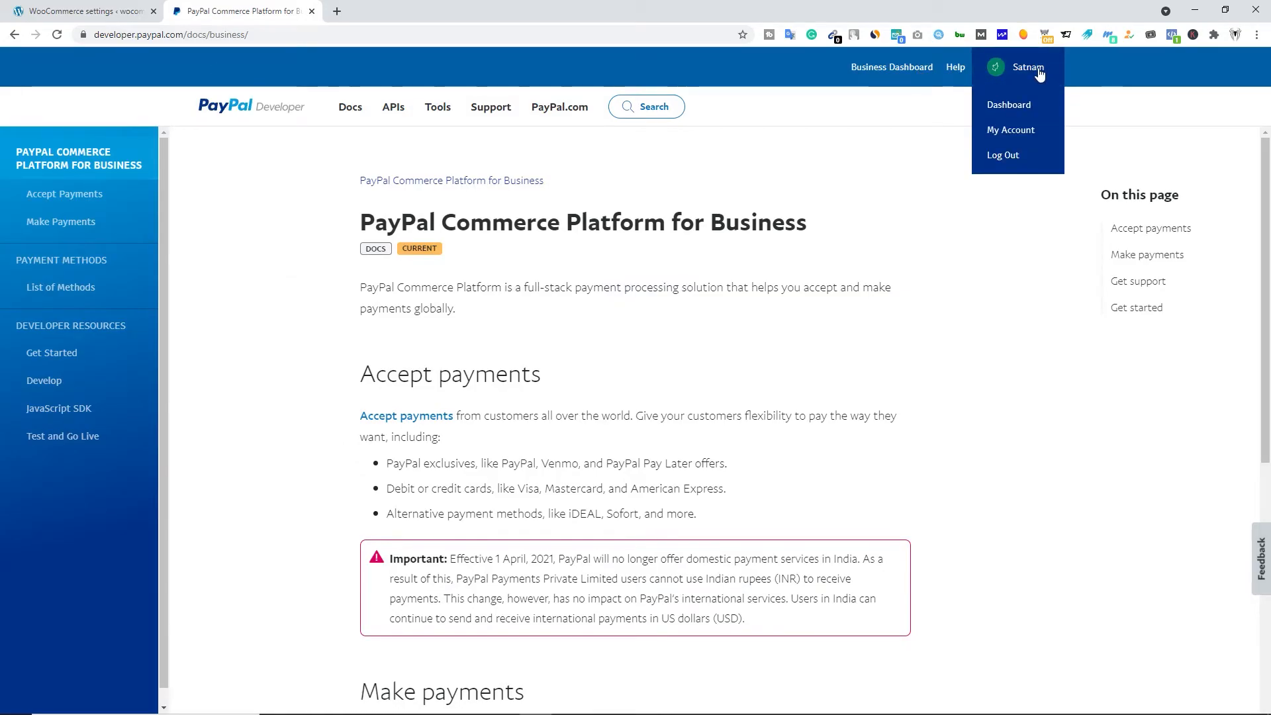
pyautogui.click(1009, 105)
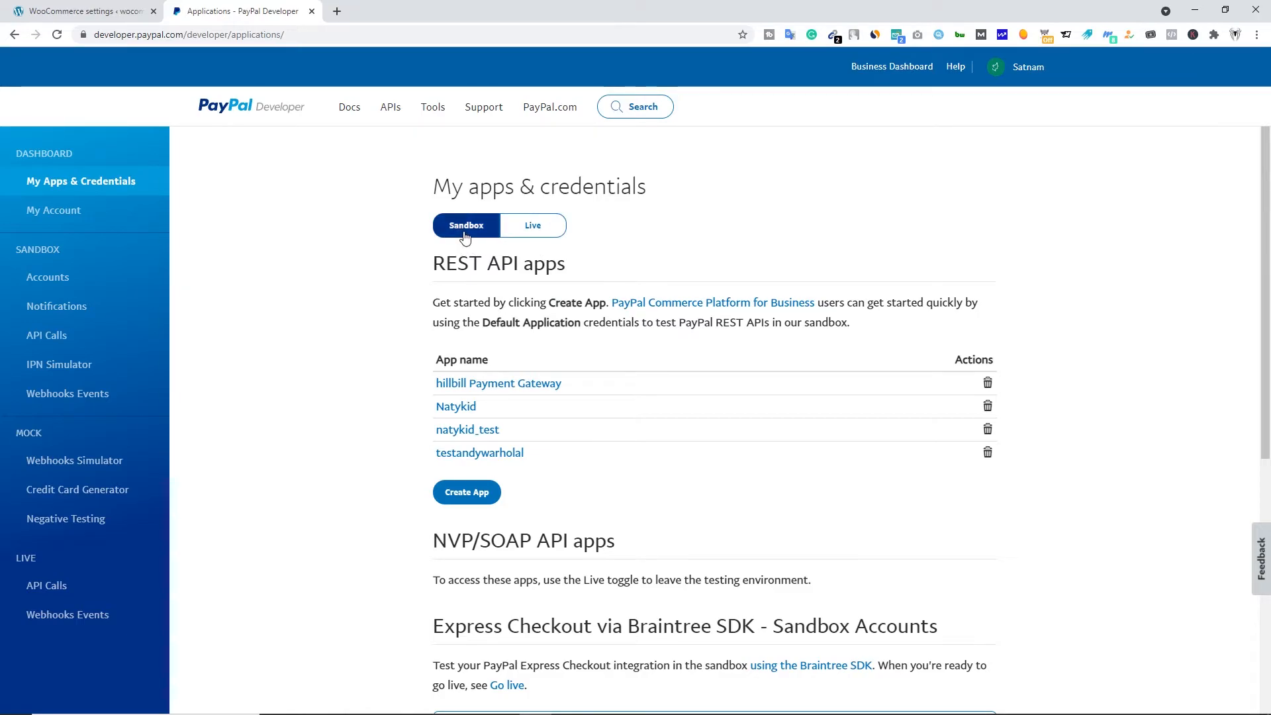
pyautogui.click(533, 233)
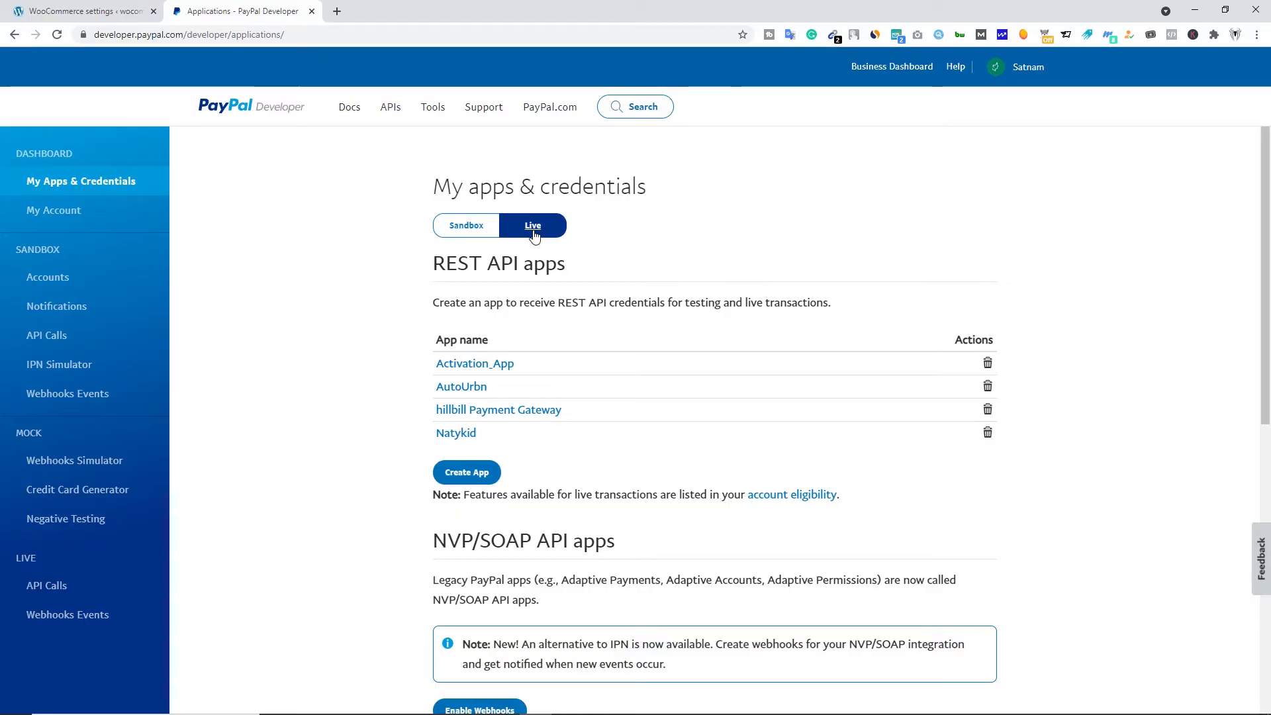
# - Create a live REST API app named woocommerce_test
pyautogui.click(467, 472)
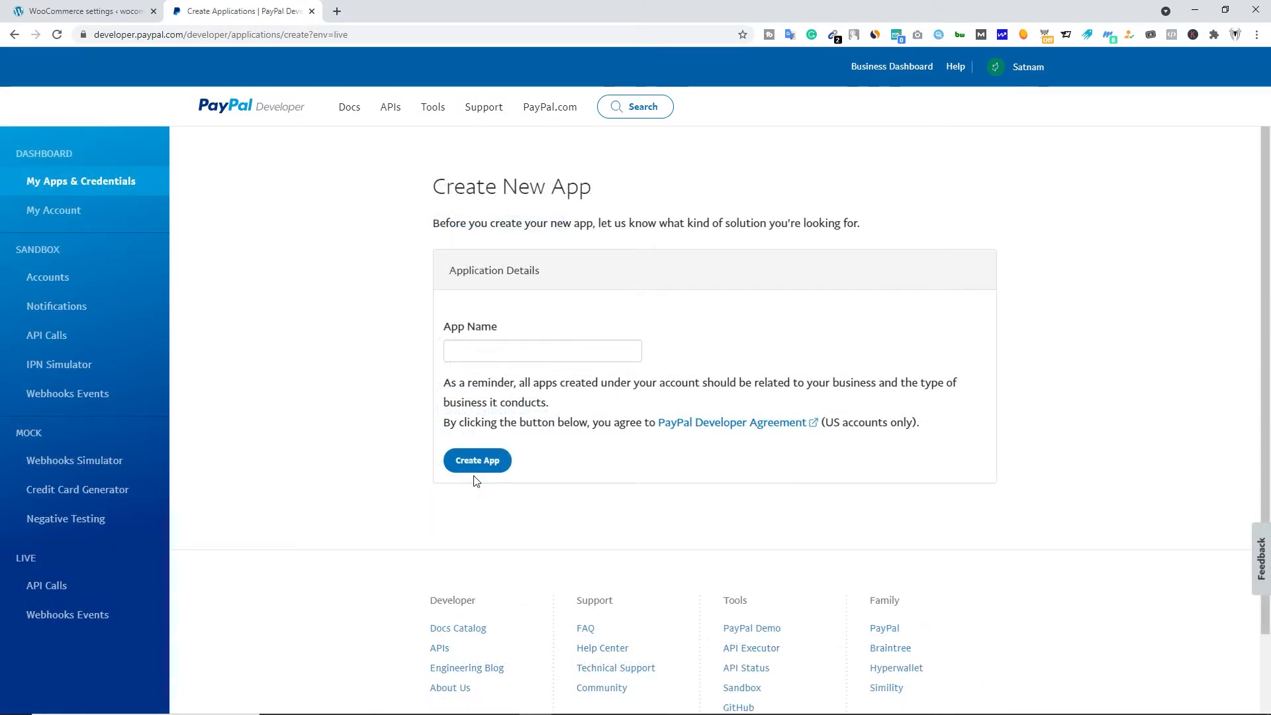
pyautogui.click(491, 354)
pyautogui.write('woocommerce_test')
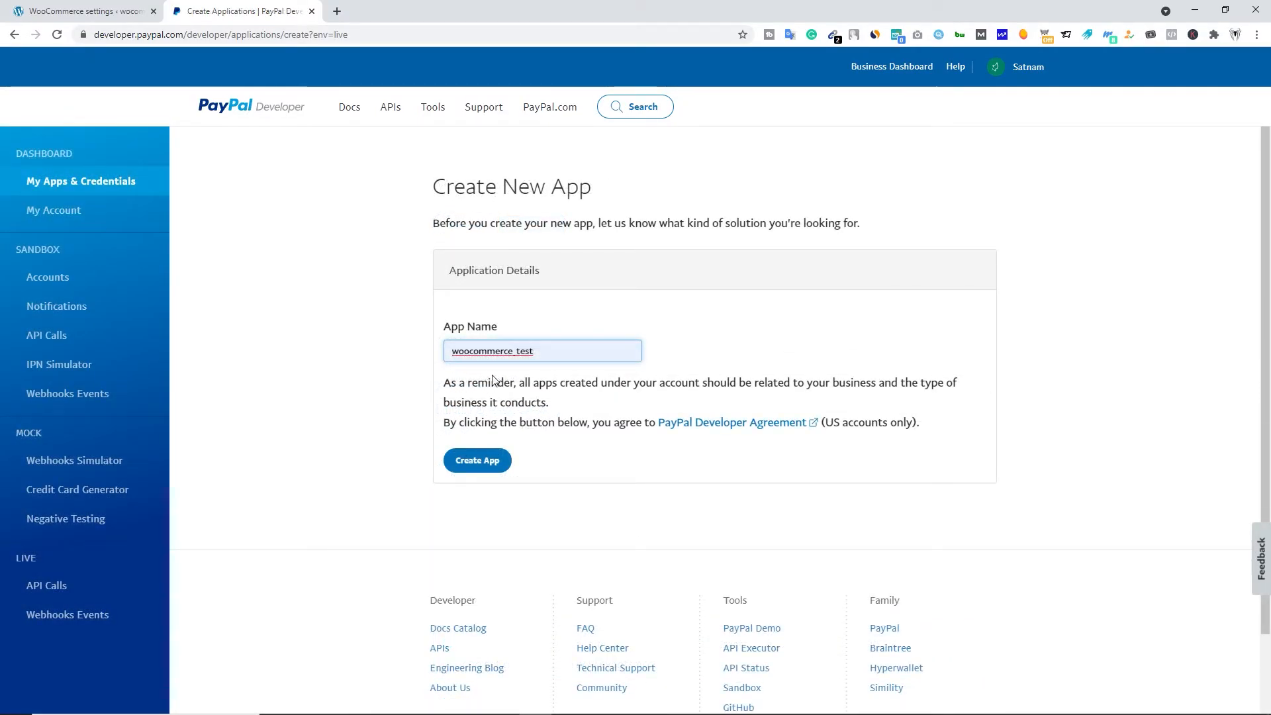
pyautogui.click(481, 468)
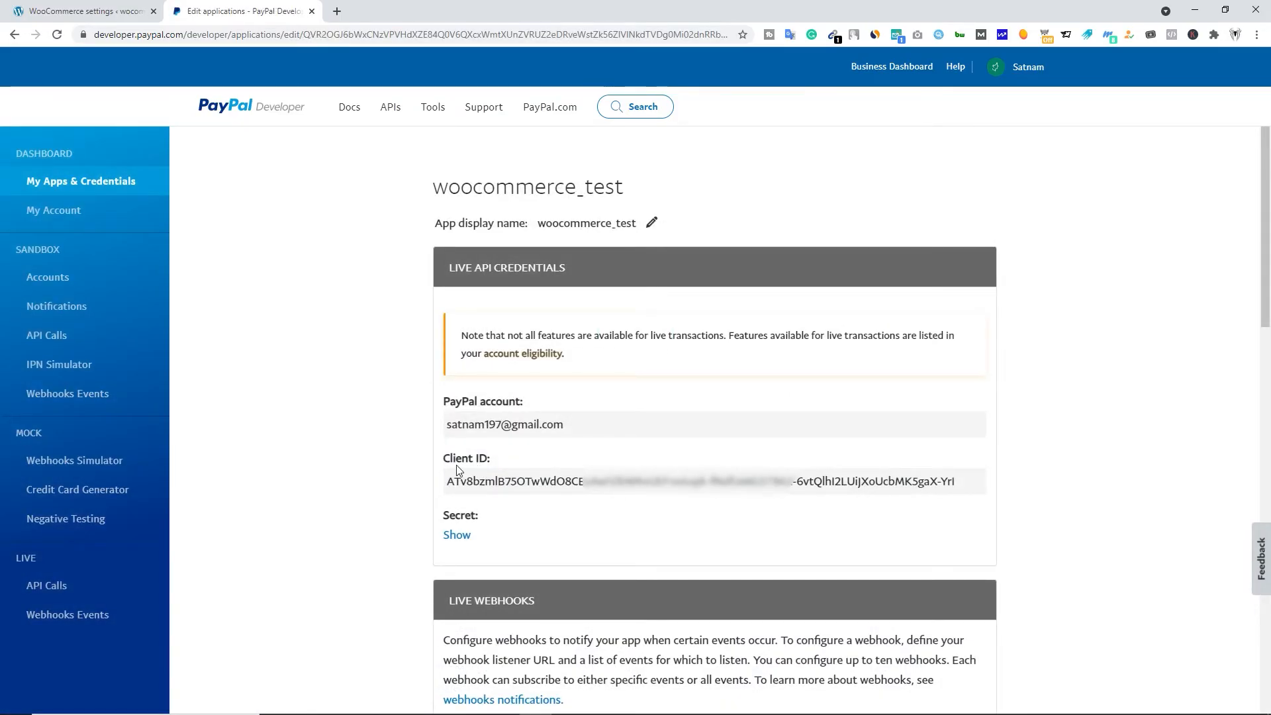
# - Reveal the new app's secret and copy its Client ID into the Live Client Id field of the WooCommerce PayPal settings
pyautogui.click(457, 535)
pyautogui.scroll(-2, 550, 527)
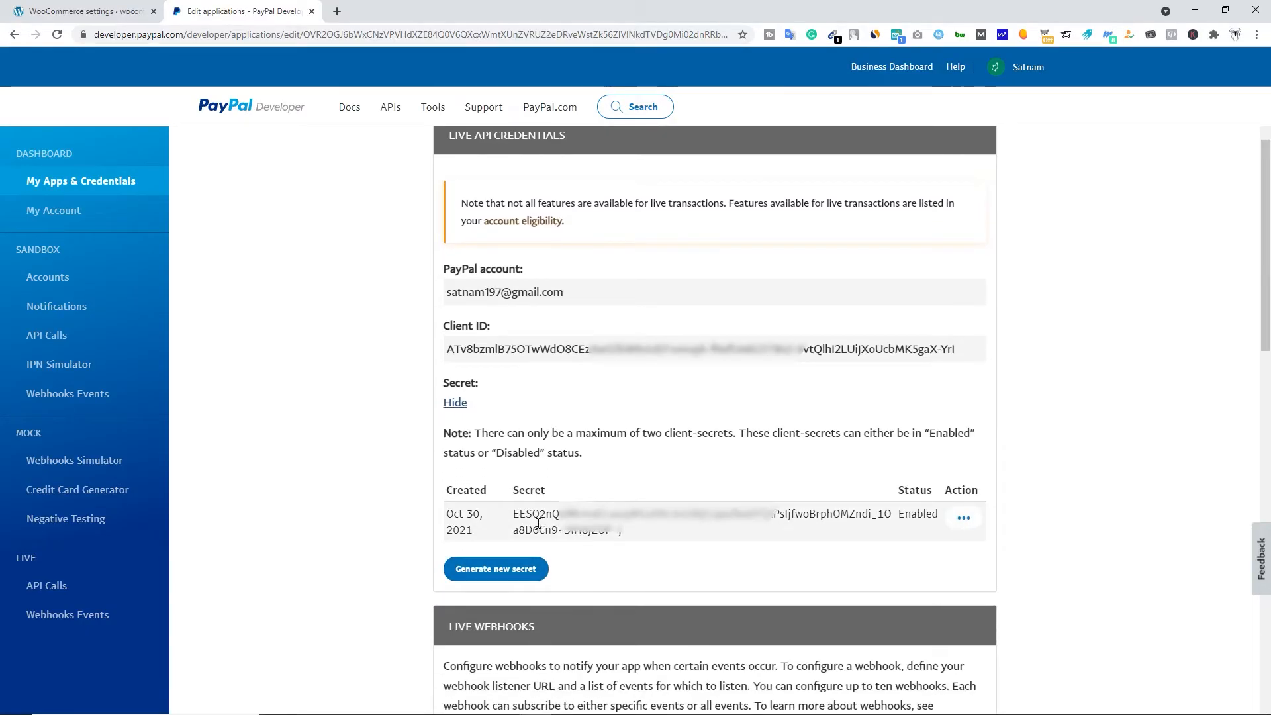
pyautogui.tripleClick(487, 348)
pyautogui.rightClick(487, 349)
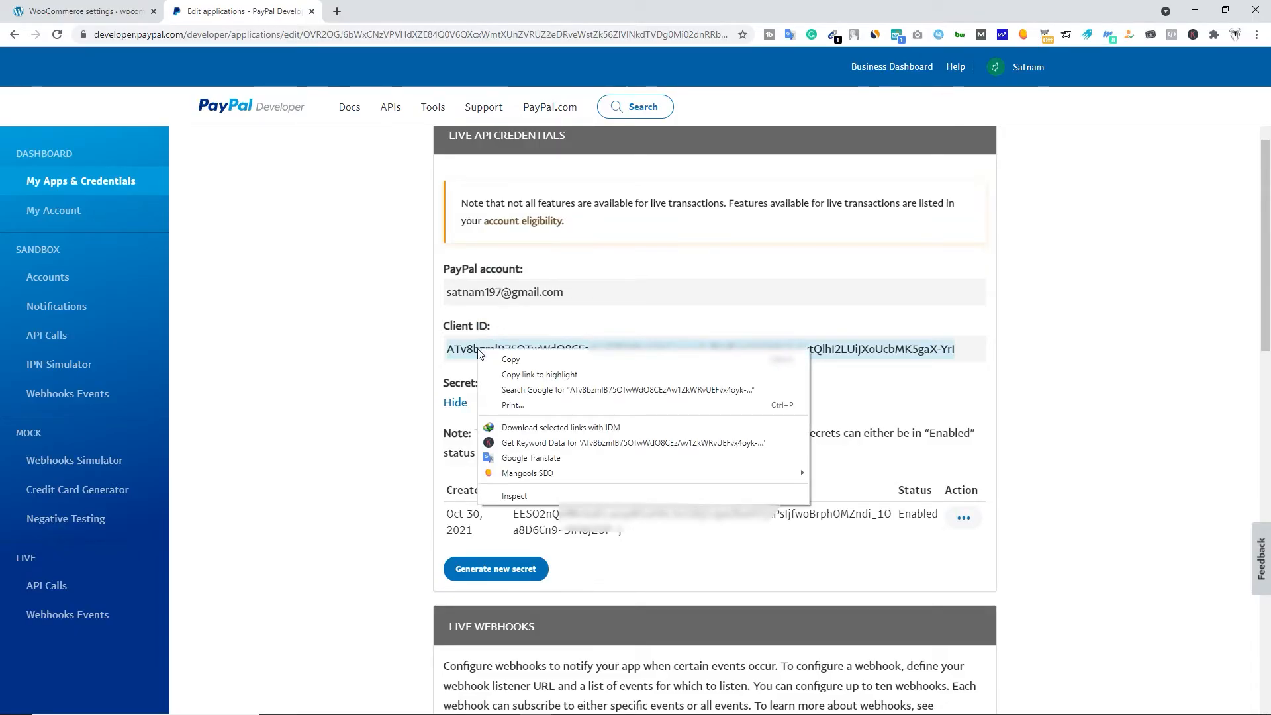
pyautogui.click(497, 357)
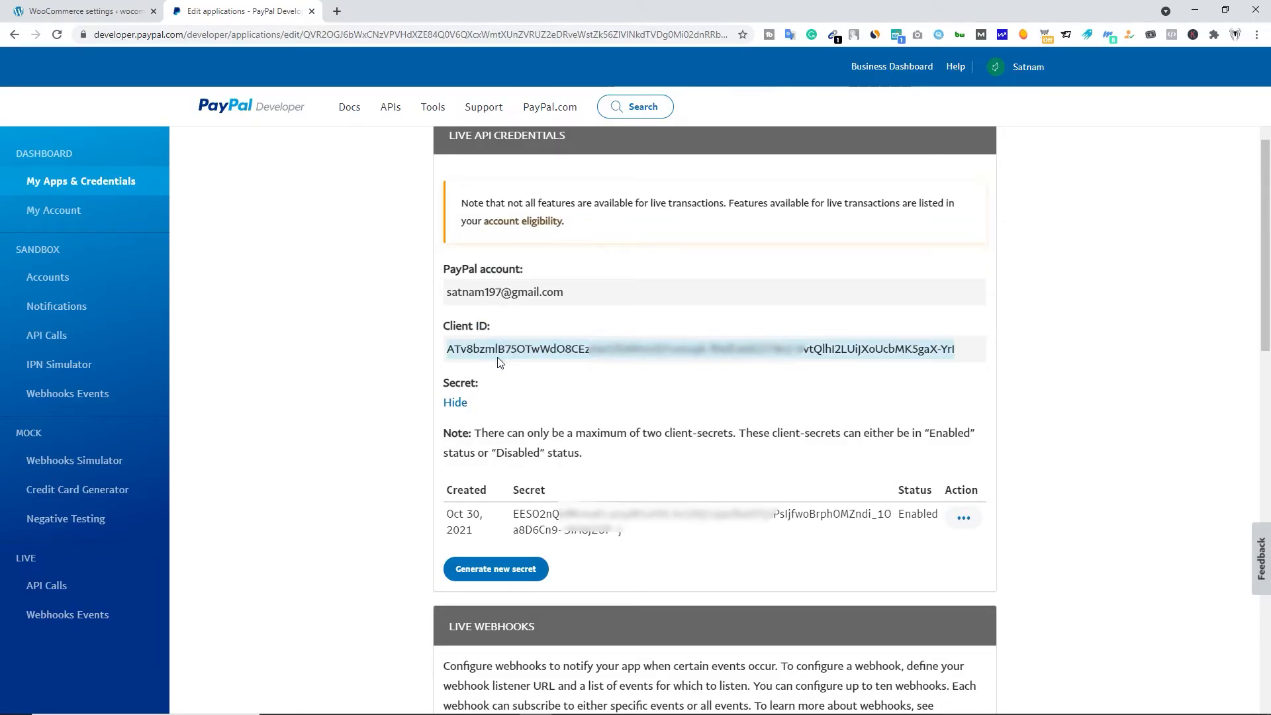
pyautogui.click(89, 18)
pyautogui.hotkey('ctrl', 'v')
pyautogui.hotkey('ctrl', 'v')
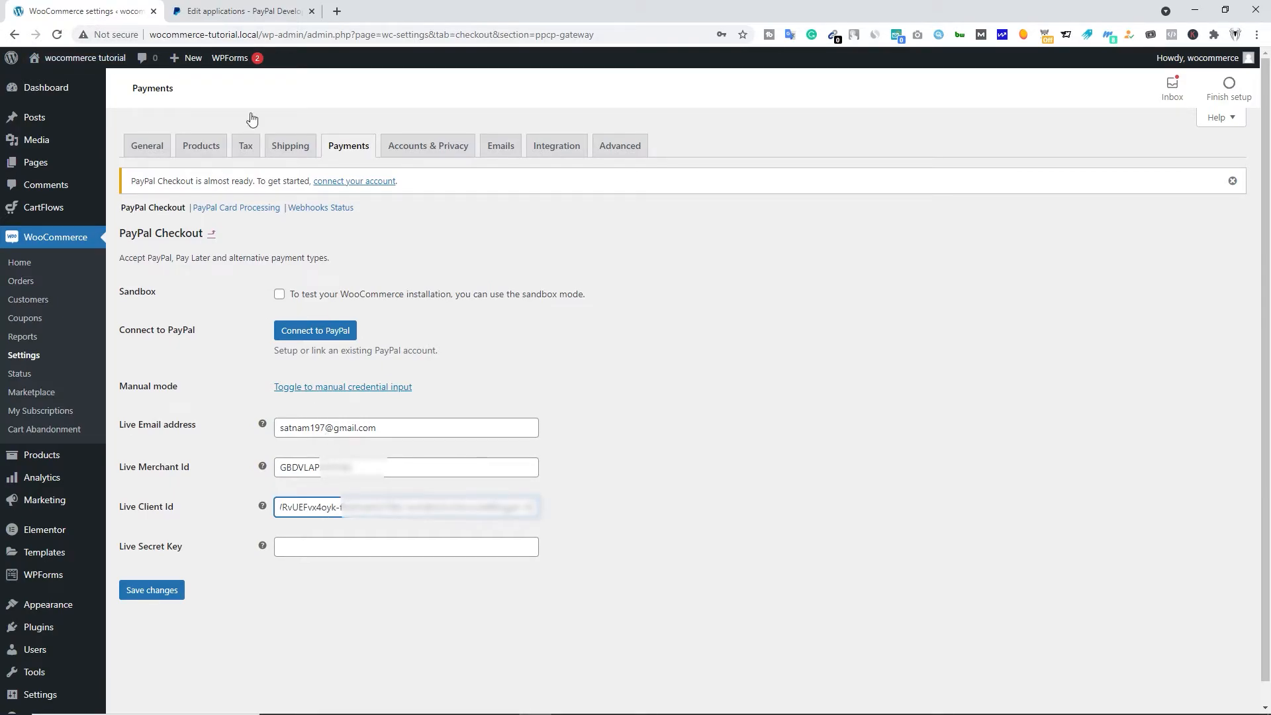
# - Switch to the PayPal Developer page and copy the app's secret from the live API credentials
pyautogui.click(243, 11)
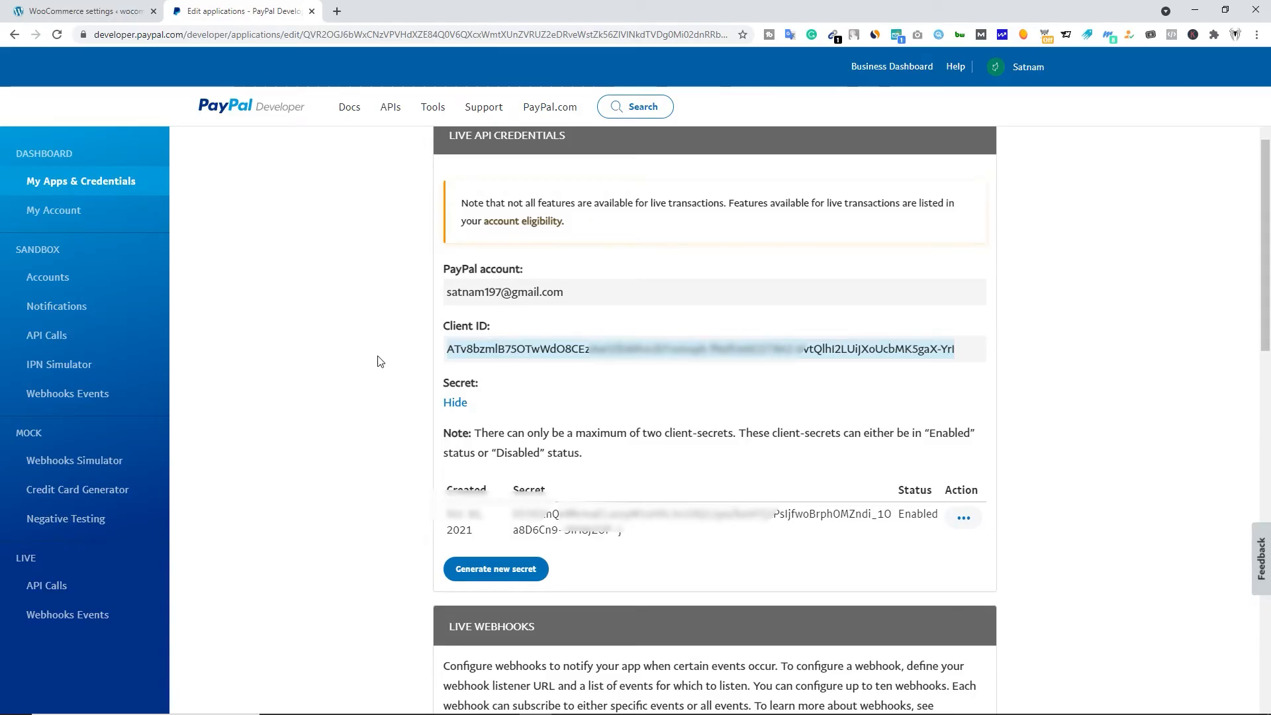
pyautogui.doubleClick(530, 515)
pyautogui.rightClick(562, 521)
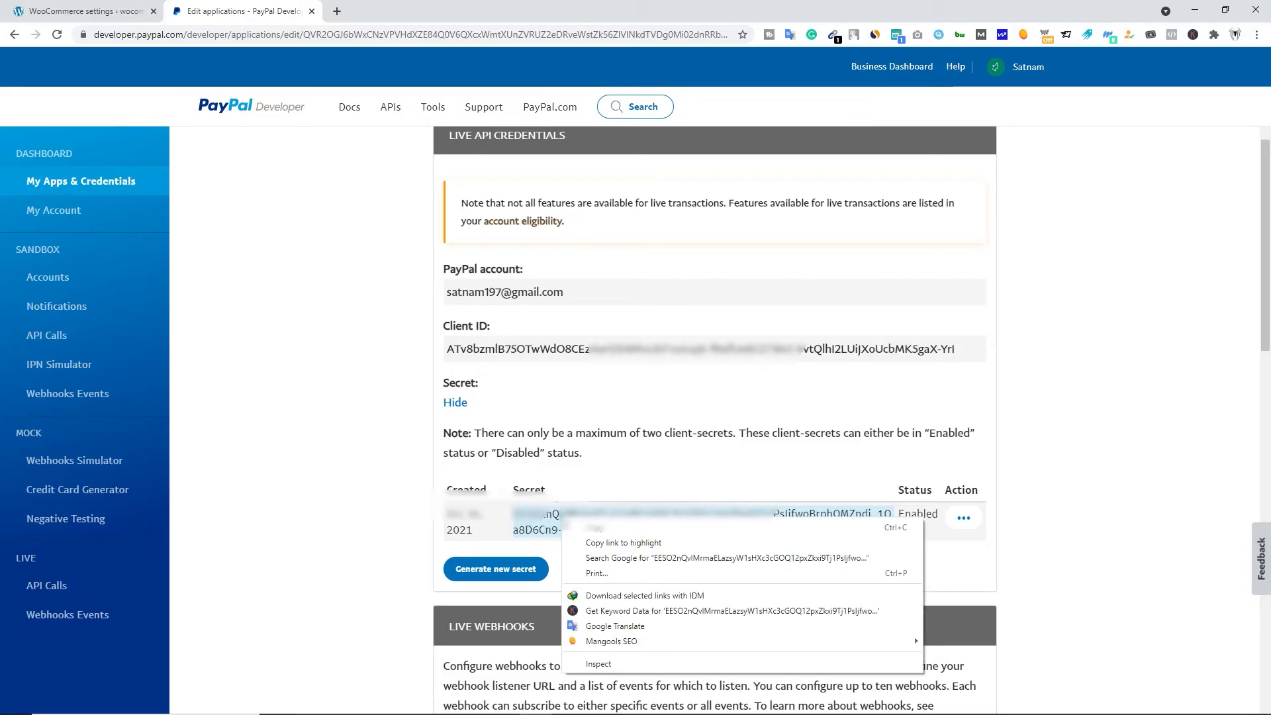
pyautogui.click(596, 528)
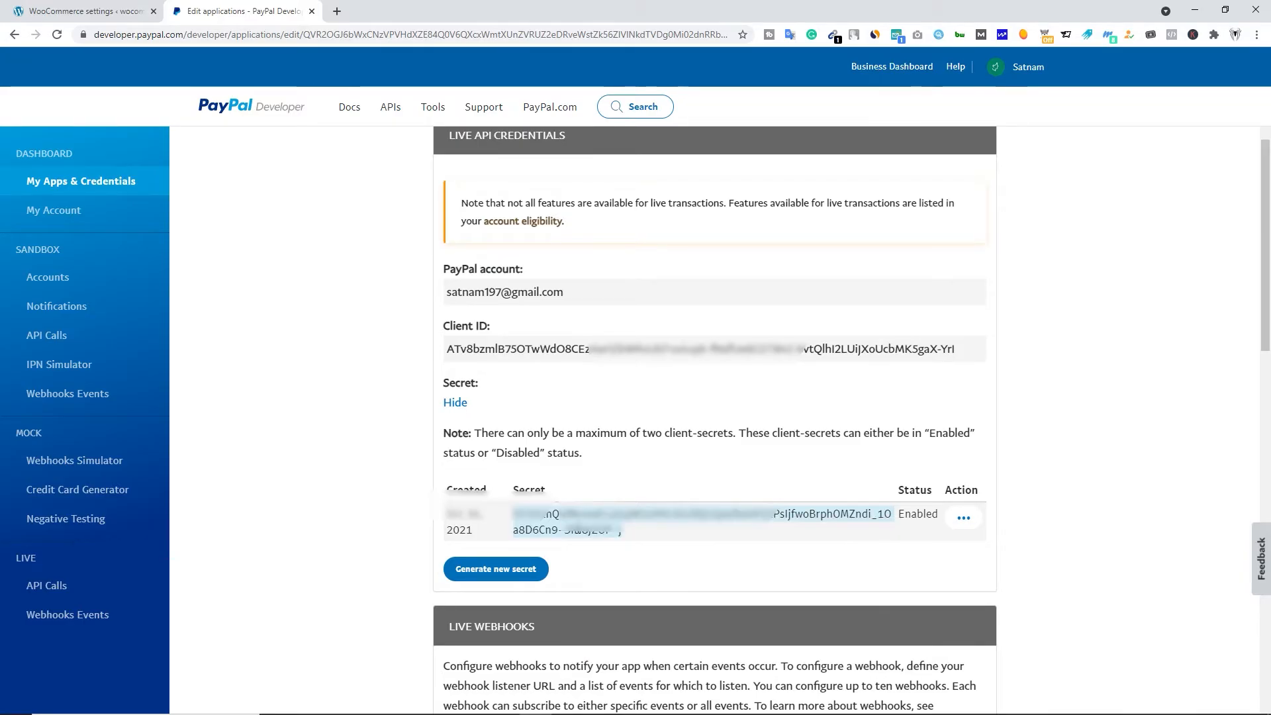
# - Paste the secret into the Live Secret Key field of the WooCommerce PayPal Checkout settings and save the changes
pyautogui.click(91, 8)
pyautogui.click(317, 546)
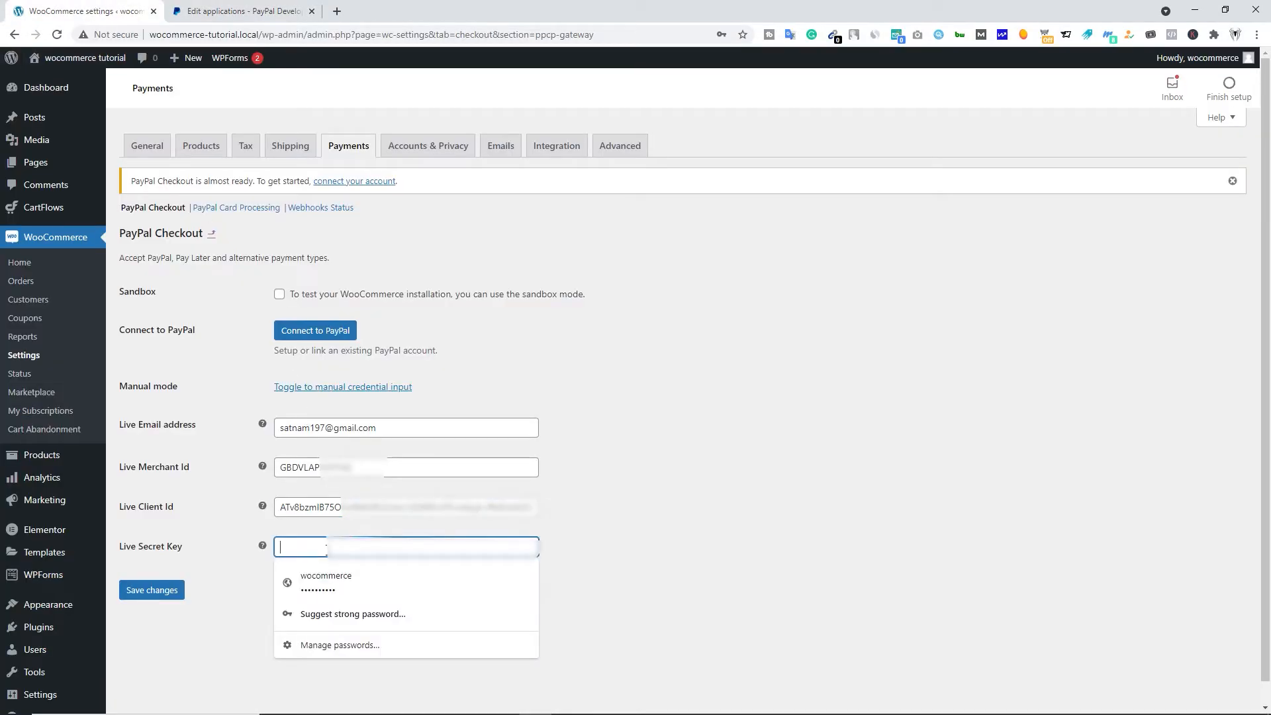
pyautogui.hotkey('ctrl', 'v')
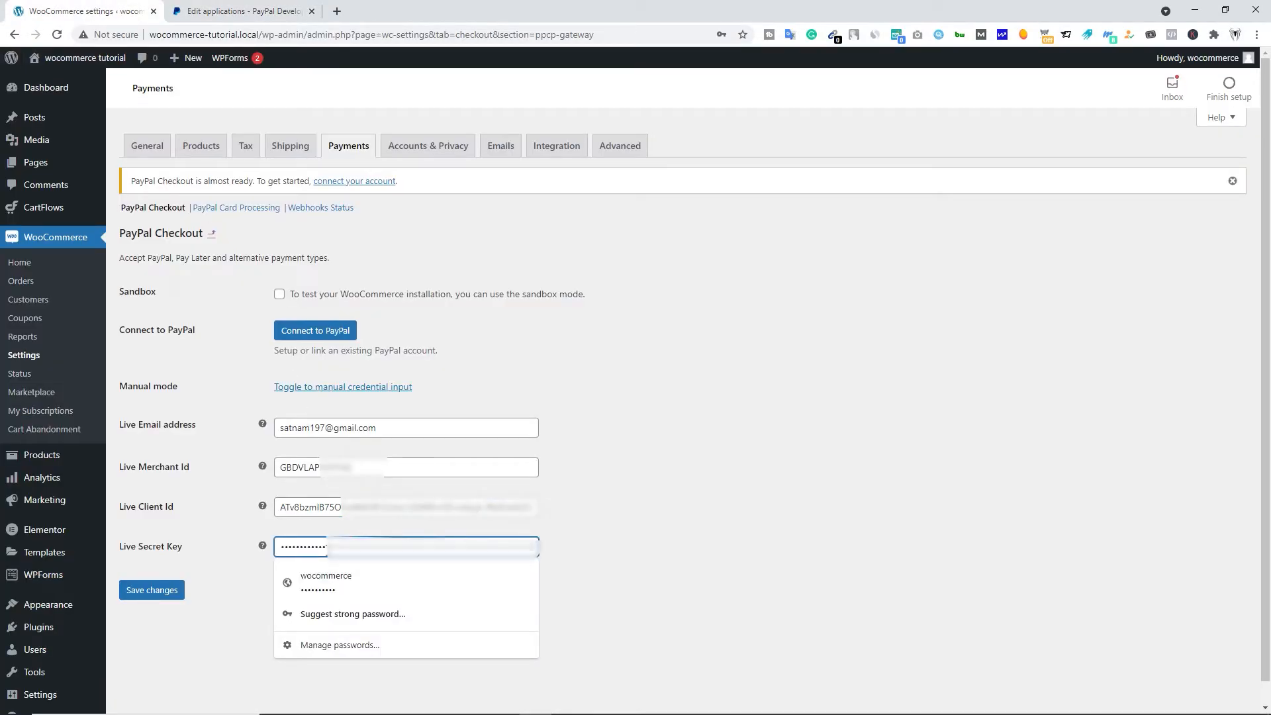
pyautogui.click(208, 477)
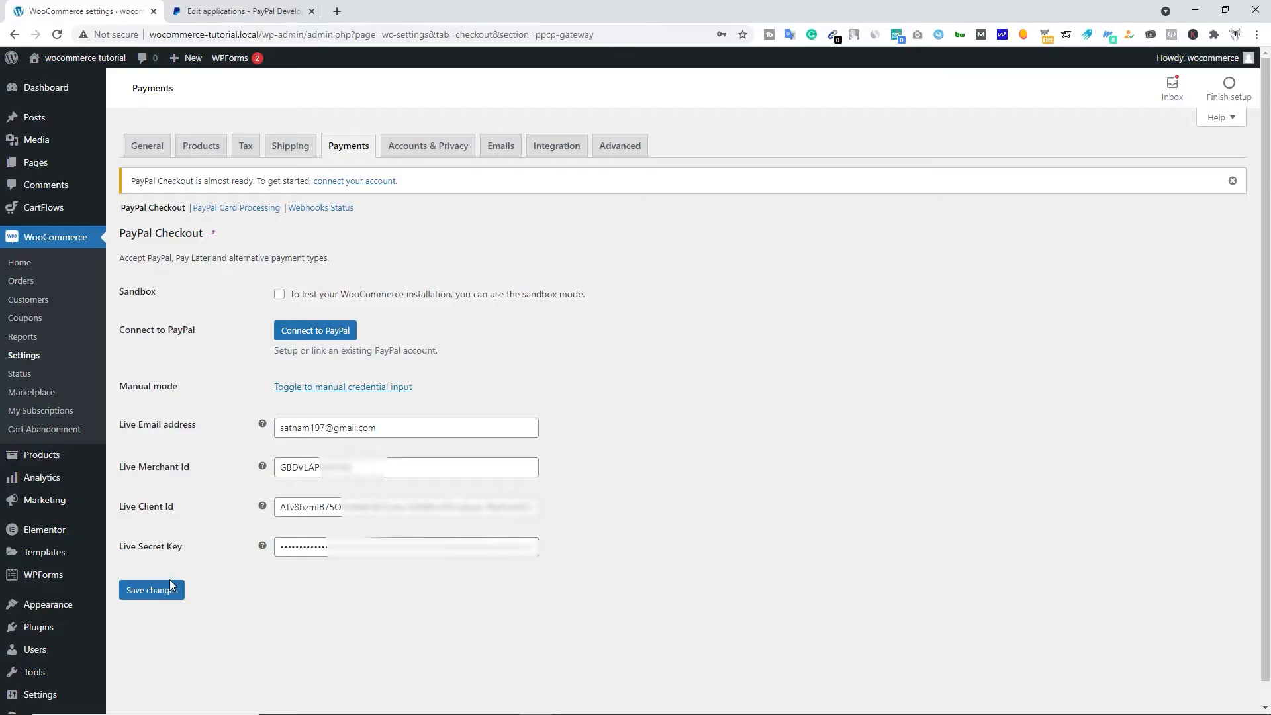
pyautogui.click(153, 591)
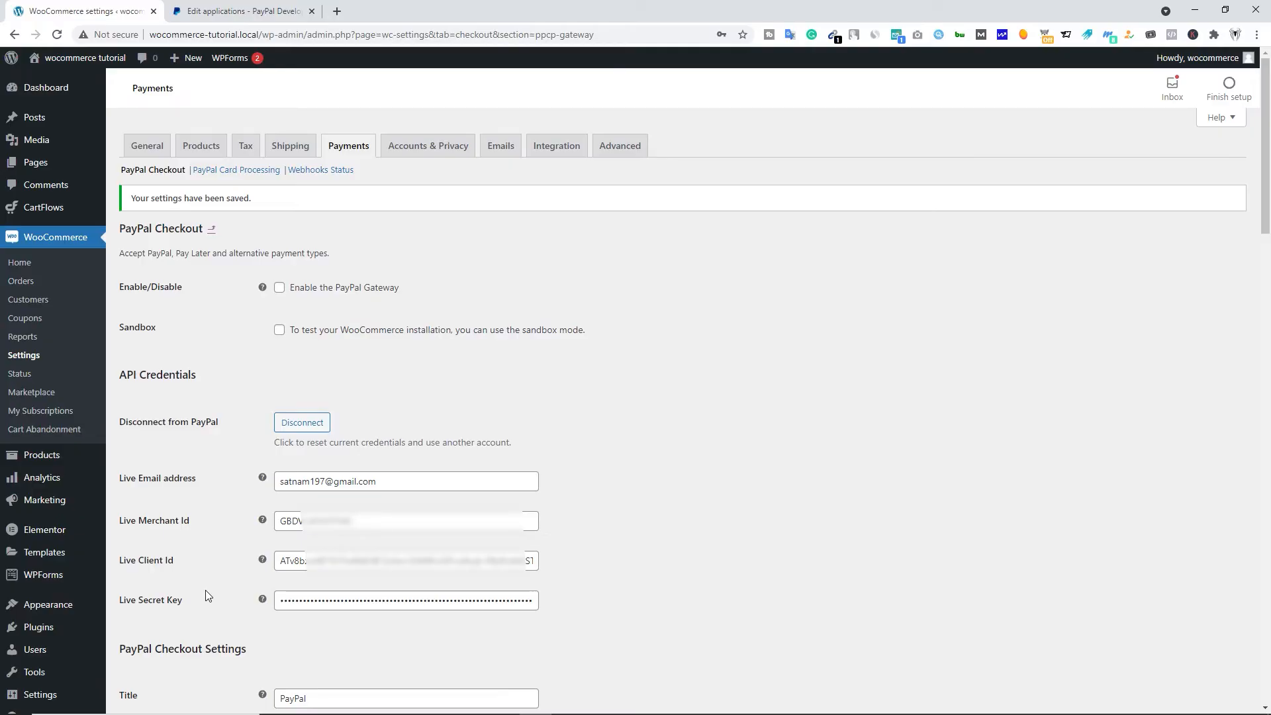
# - Review the PayPal Checkout Settings below the API credentials, including the title, description, intent, brand name and landing page
pyautogui.scroll(-7, 186, 379)
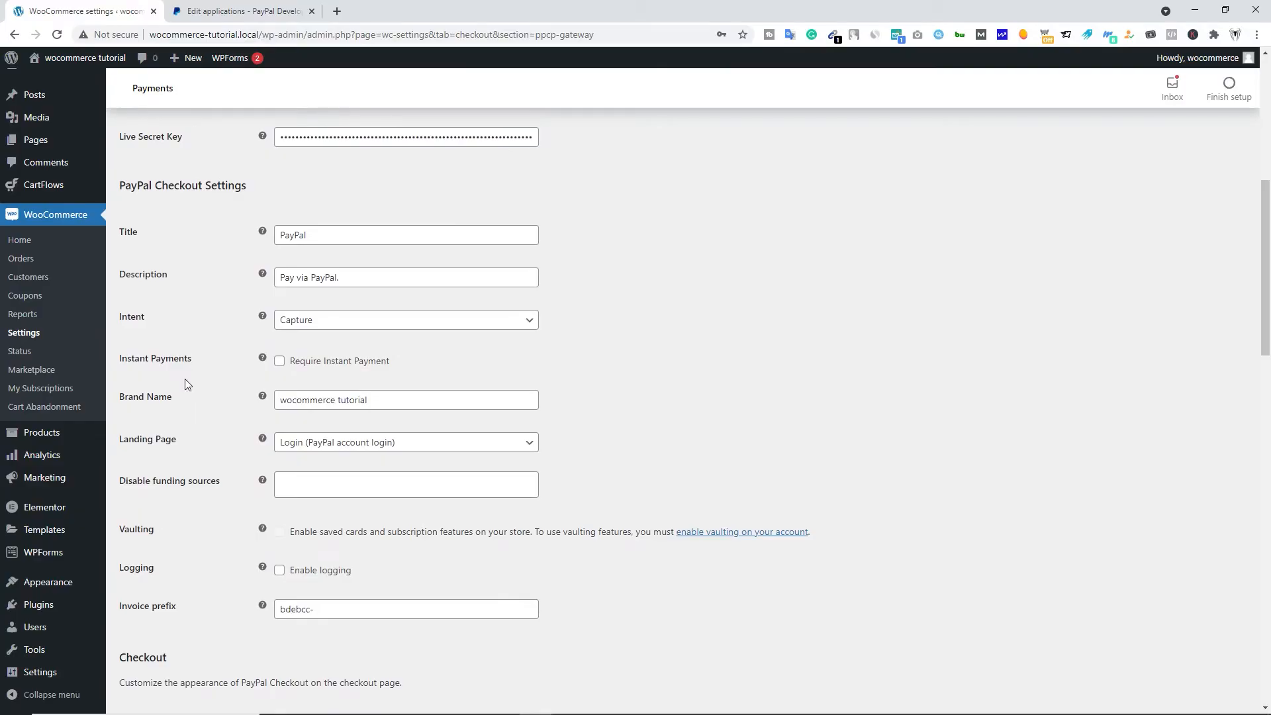
pyautogui.scroll(-2, 183, 384)
pyautogui.scroll(5, 166, 410)
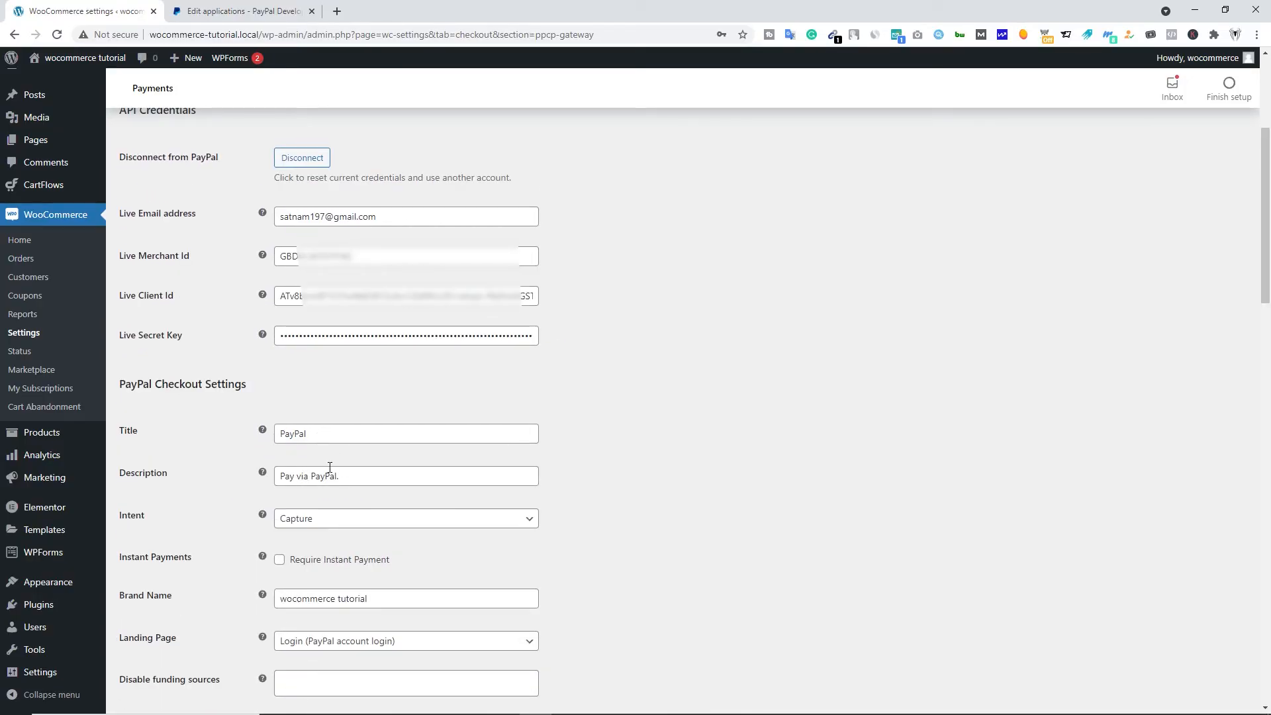
pyautogui.scroll(-2, 329, 470)
pyautogui.click(376, 471)
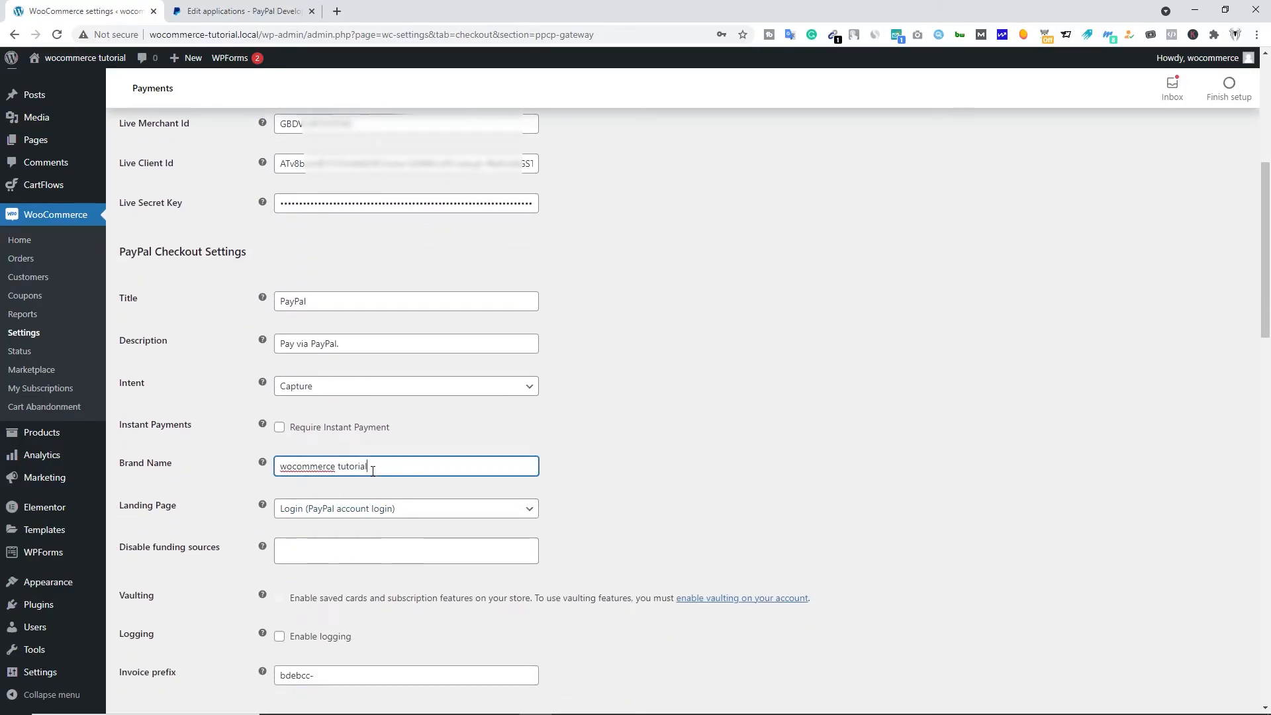
pyautogui.scroll(-3, 170, 512)
pyautogui.scroll(6, 167, 523)
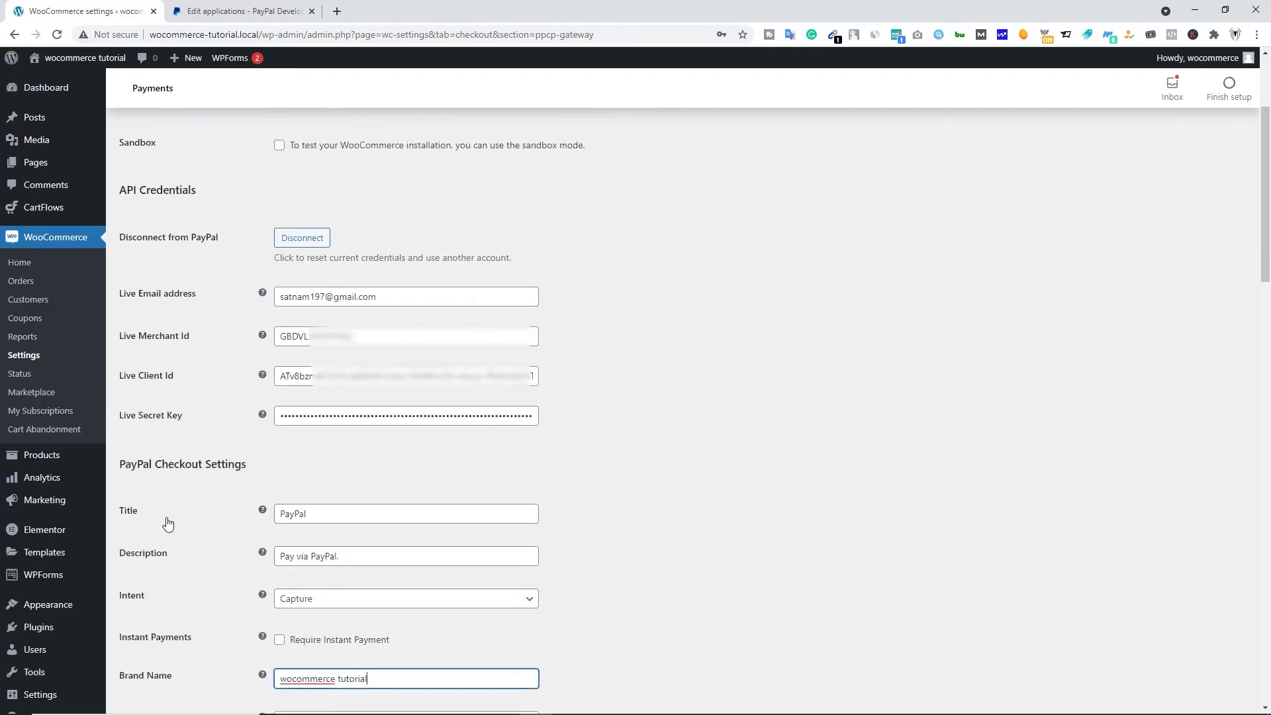